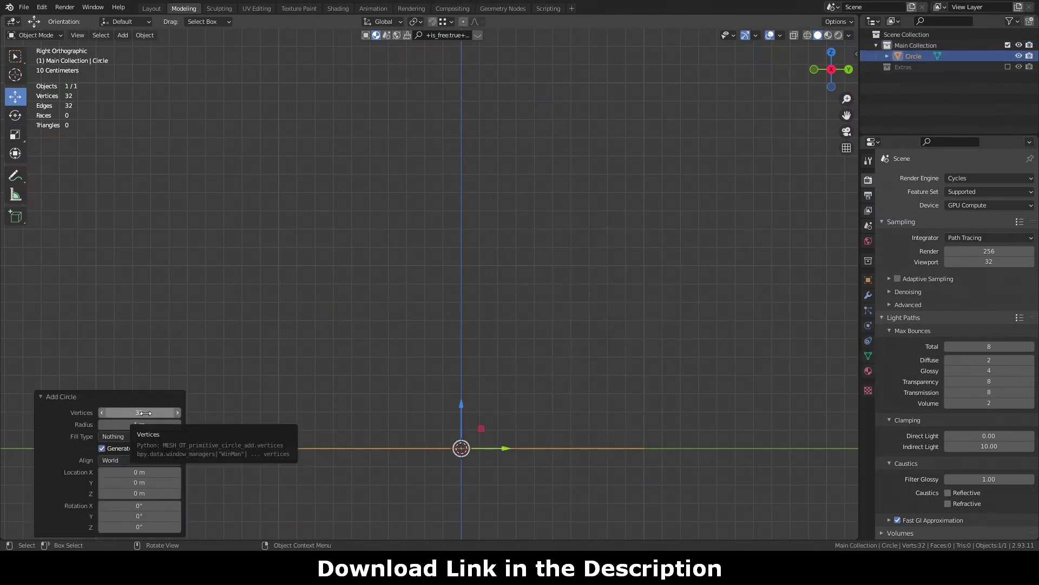
Confirm the new circle and raise it 0.2 m along Z
key("Return")
middle_click_drag(677, 244, 733, 174)
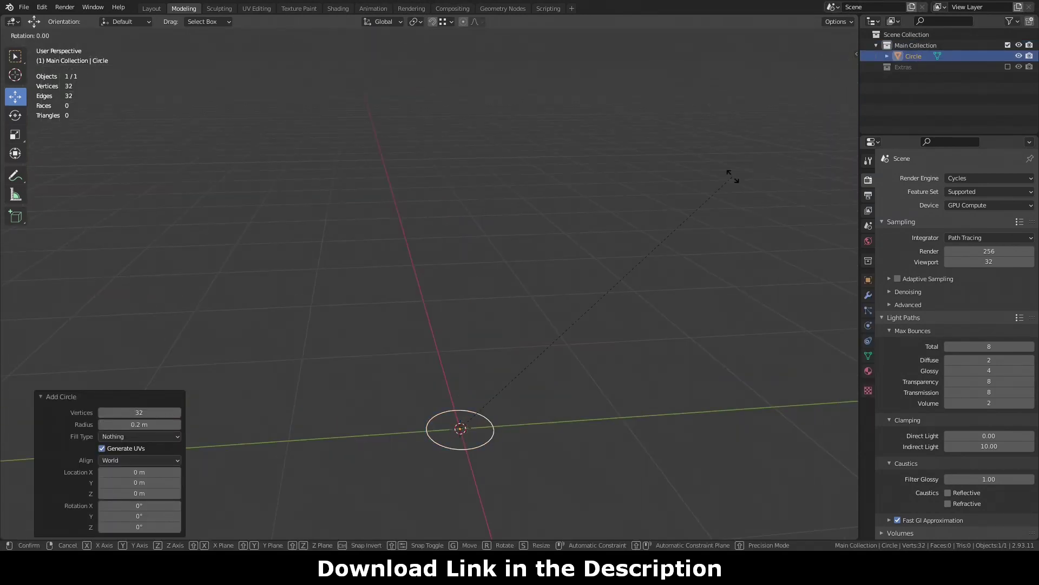
type("gz0.2")
key("Return")
scroll(733, 174, "up", 5)
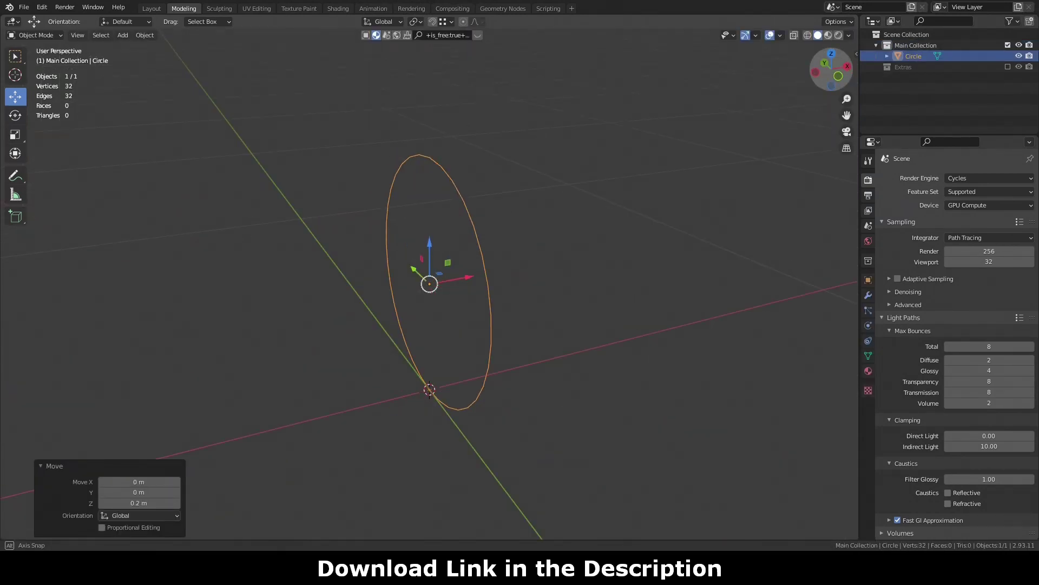
In Edit Mode, select the whole circle and try a checker deselect on its edges
key("Tab")
key("KP_3")
key("a")
left_click(135, 35)
left_click(157, 154)
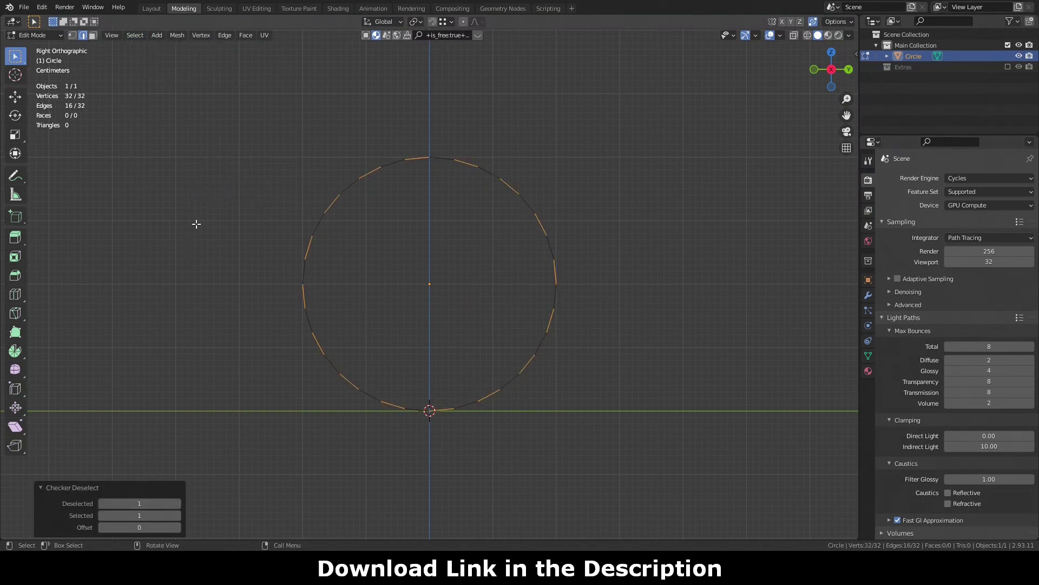
left_click(416, 158)
type("35")
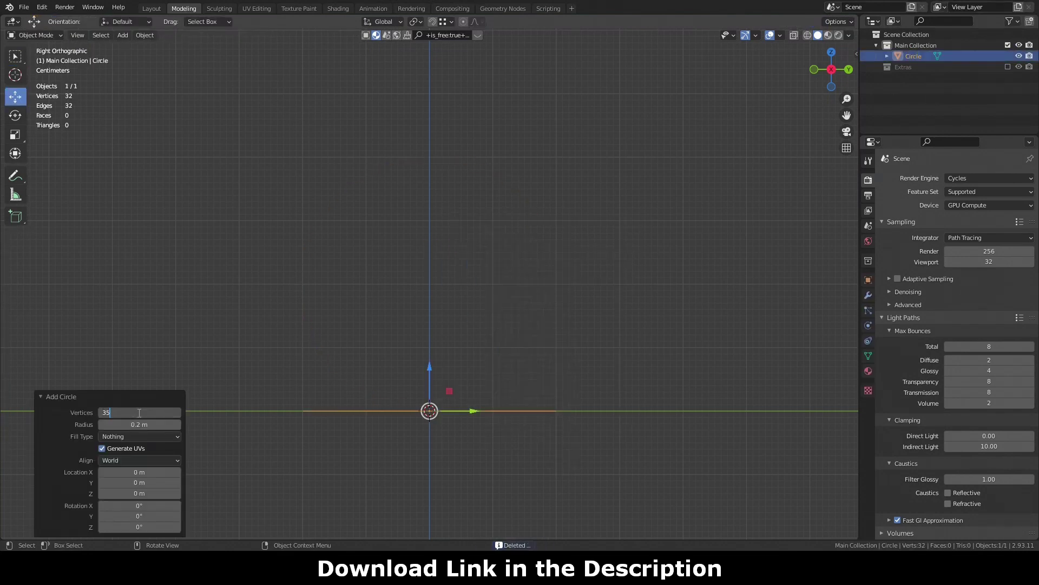
Use 35 circle vertices and Checker Deselect with Deselected 6, keeping five spoke edges
key("Tab")
left_click(135, 36)
left_click(164, 120)
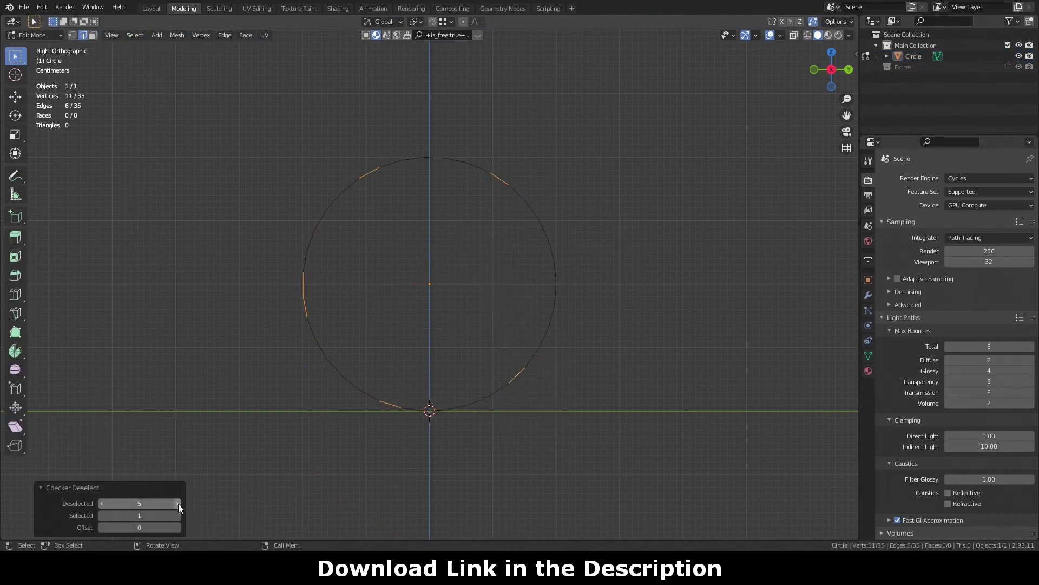
left_click(178, 503)
left_click(178, 527)
key("2")
key("a")
left_click(135, 35)
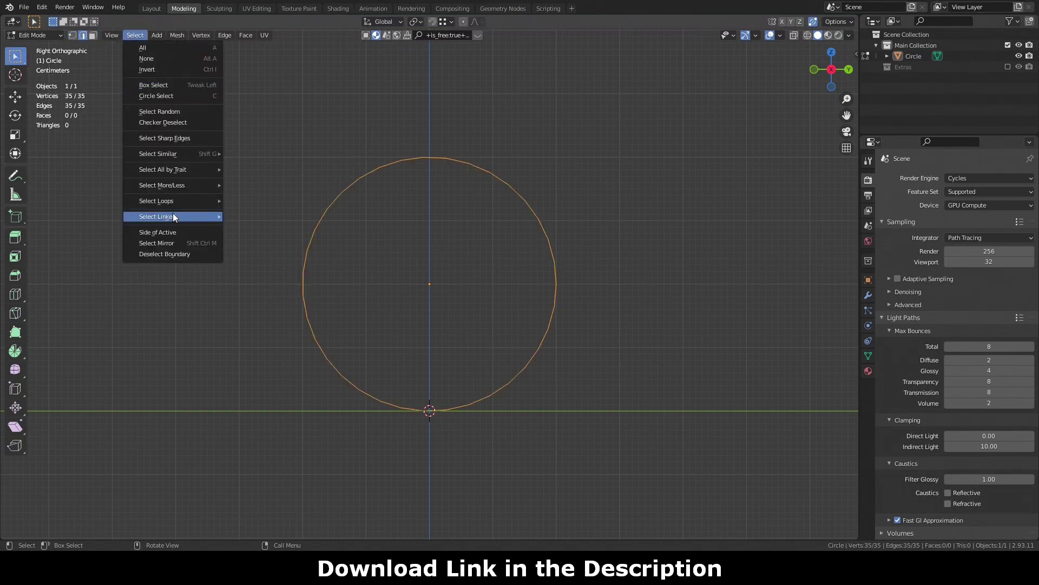
left_click(173, 213)
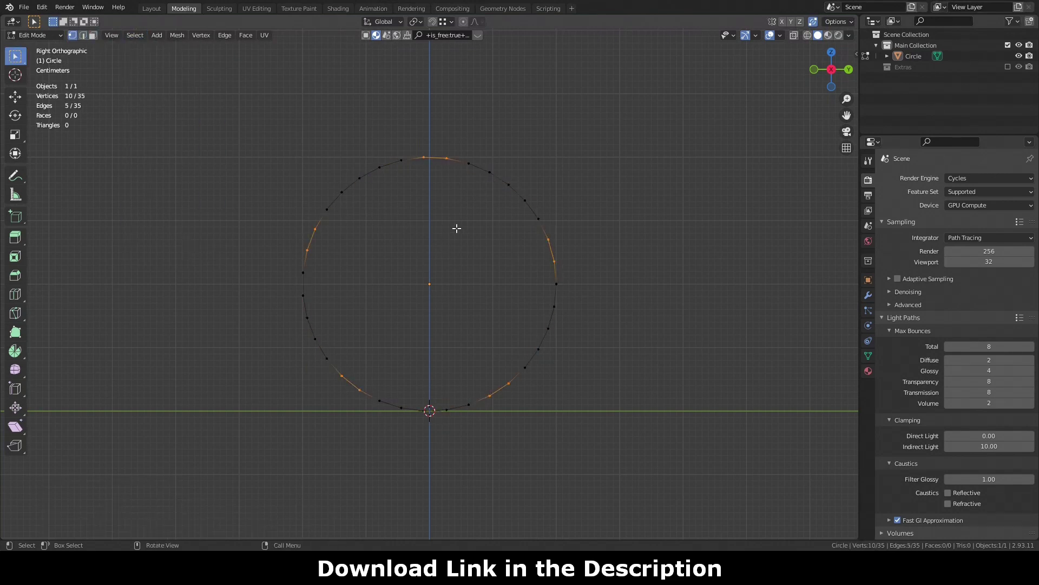
Extrude the five edges and scale them inward to form the spokes
key("e")
key("s")
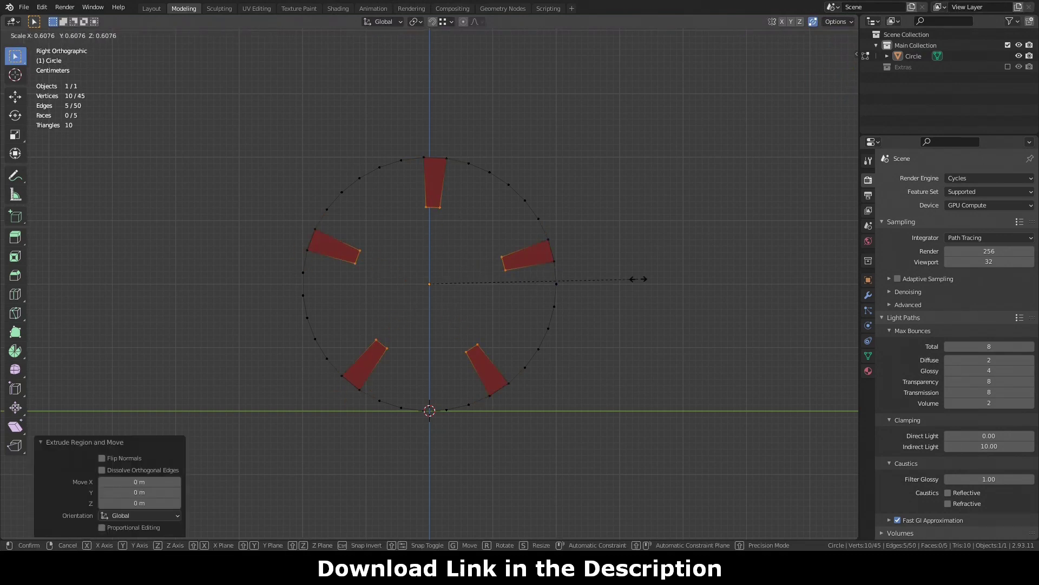
left_click(639, 279)
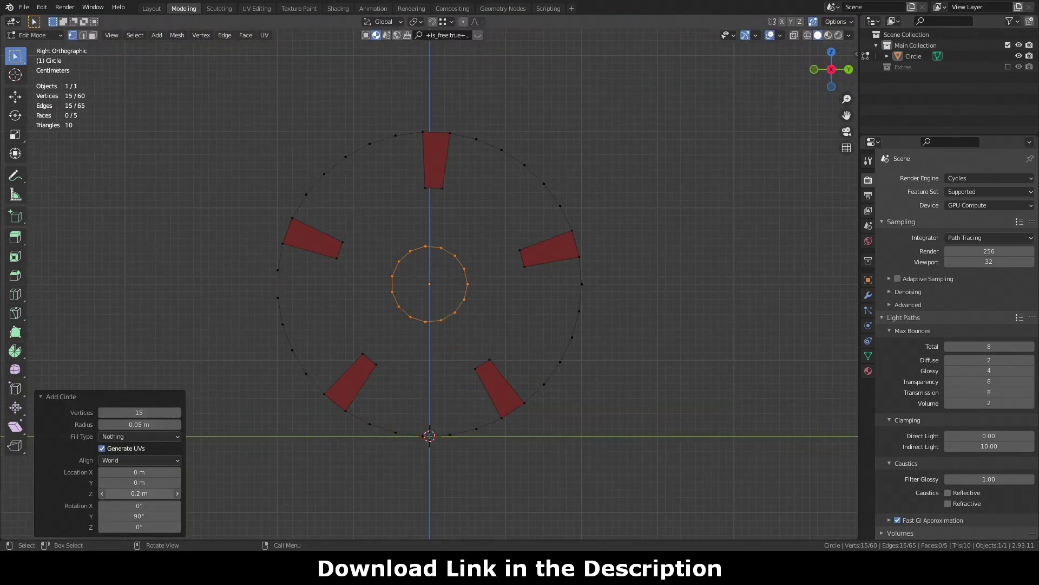
Add a 15-vertex, 0.05 m hub ring, bridge it to the spokes and extrude it
left_click(571, 289)
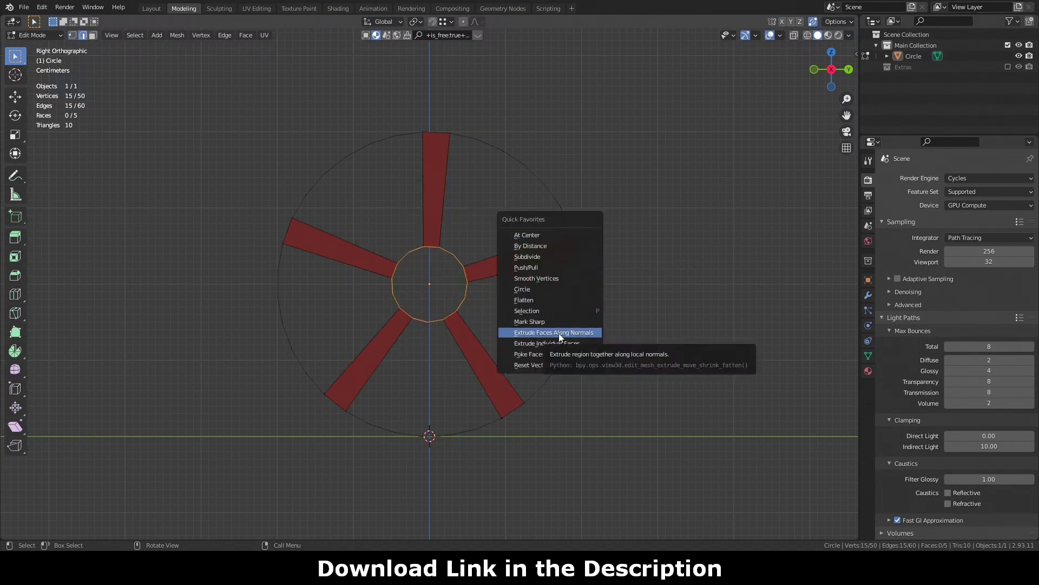
right_click(471, 403)
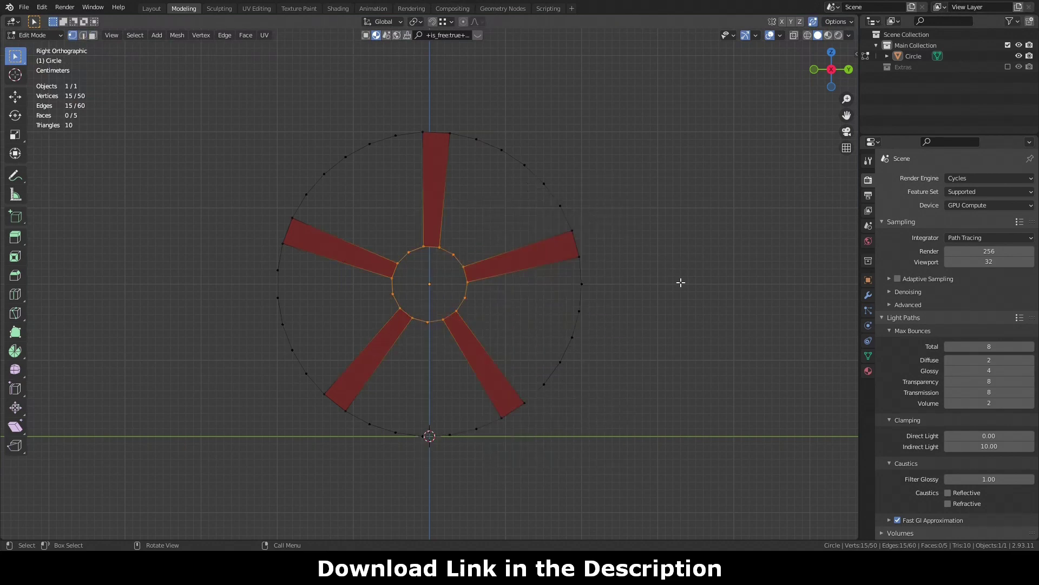
key("e")
key("Escape")
Scale the extruded hub ring and add loop cuts across the spokes
key("s")
middle_click_drag(796, 119, 601, 204)
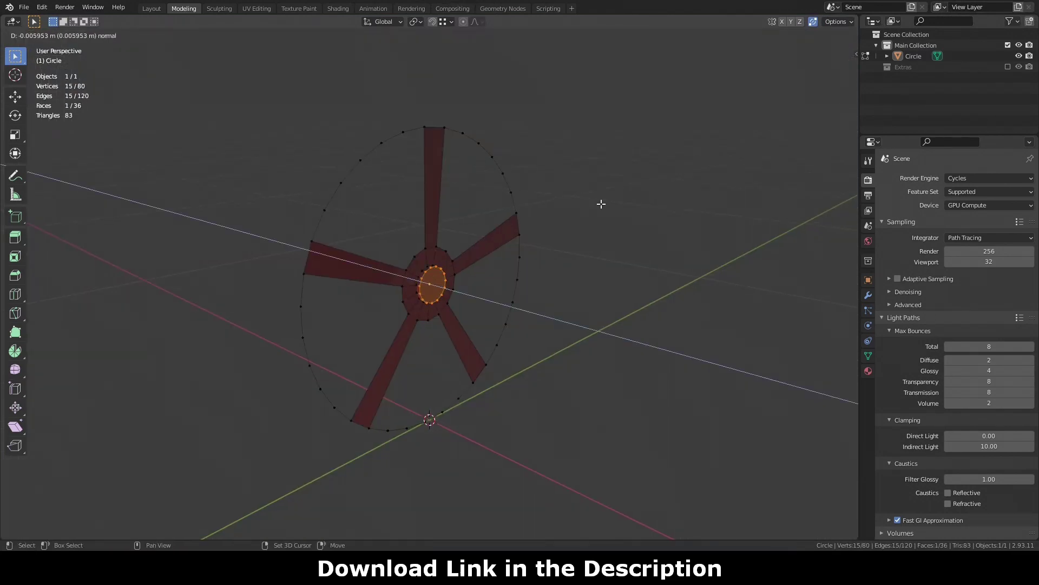
left_click(831, 69)
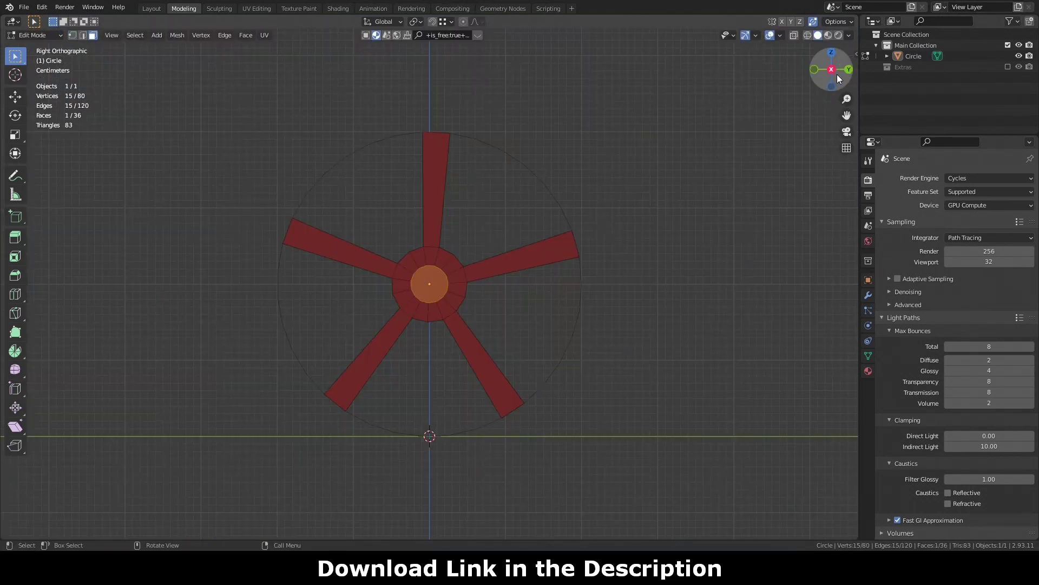
left_click(524, 244)
key("ctrl+r")
left_click(349, 245)
Select the hub faces and move them back to recess the hub
key("ctrl+l")
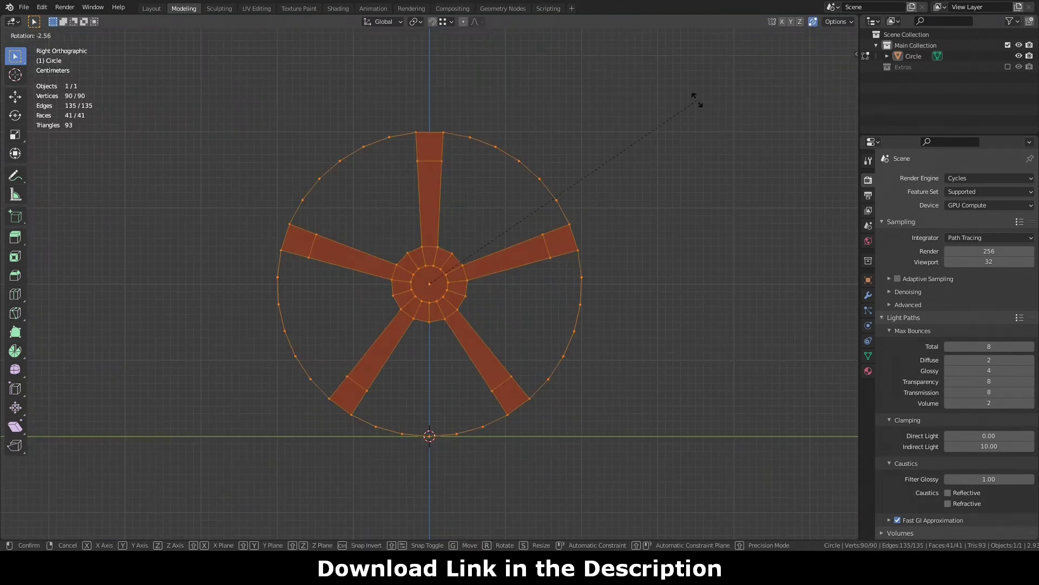
mouse_move(670, 211)
middle_mouse_down()
mouse_move(754, 195)
mouse_move(468, 290)
mouse_move(413, 287)
mouse_move(351, 173)
middle_mouse_up()
key("g")
left_click(469, 290)
Select the outer ring edge loop and extrude it sideways into a rim band
key("alt+a")
key("2")
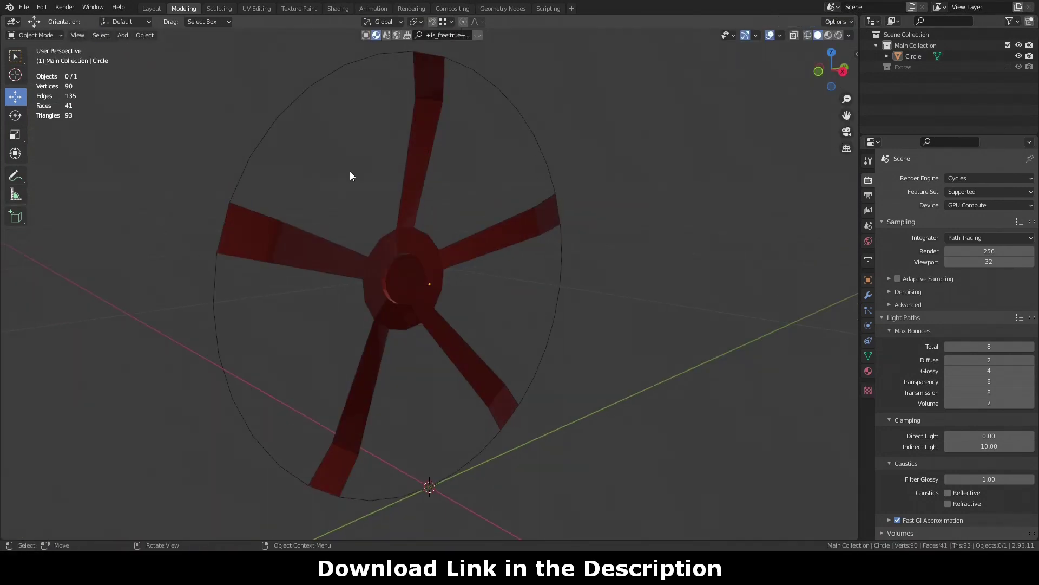
left_click(558, 196, "alt")
middle_click_drag(718, 180, 691, 211)
key("e")
left_click(743, 241)
middle_click_drag(743, 240, 692, 246)
Select the whole mesh, merge duplicate vertices and flip the face normals outward
key("alt+a")
key("a")
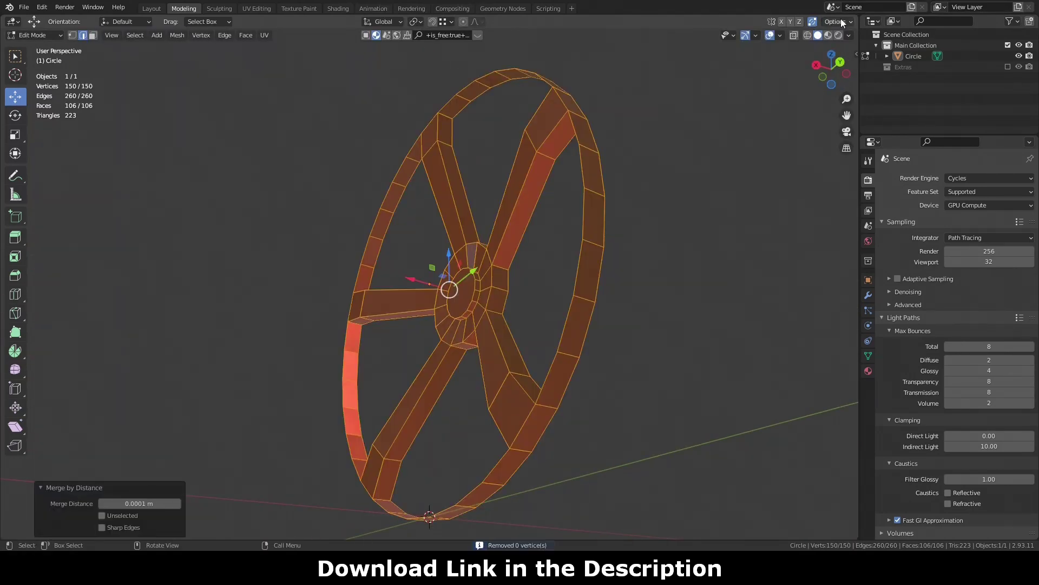
left_click(781, 35)
middle_click_drag(830, 67, 626, 173)
key("ctrl+f")
left_click(245, 35)
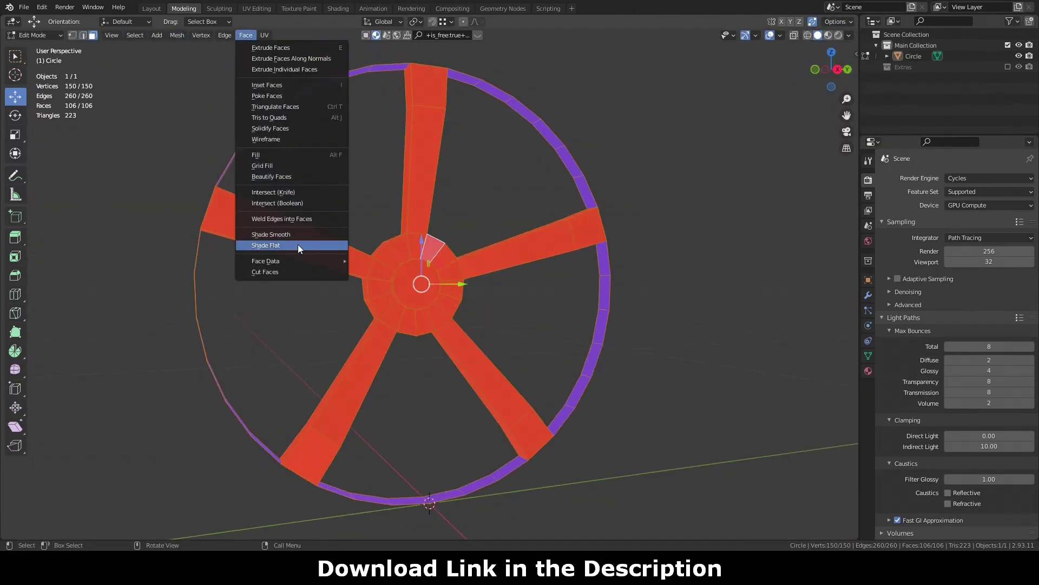
left_click(276, 212)
middle_click_drag(276, 212, 282, 216)
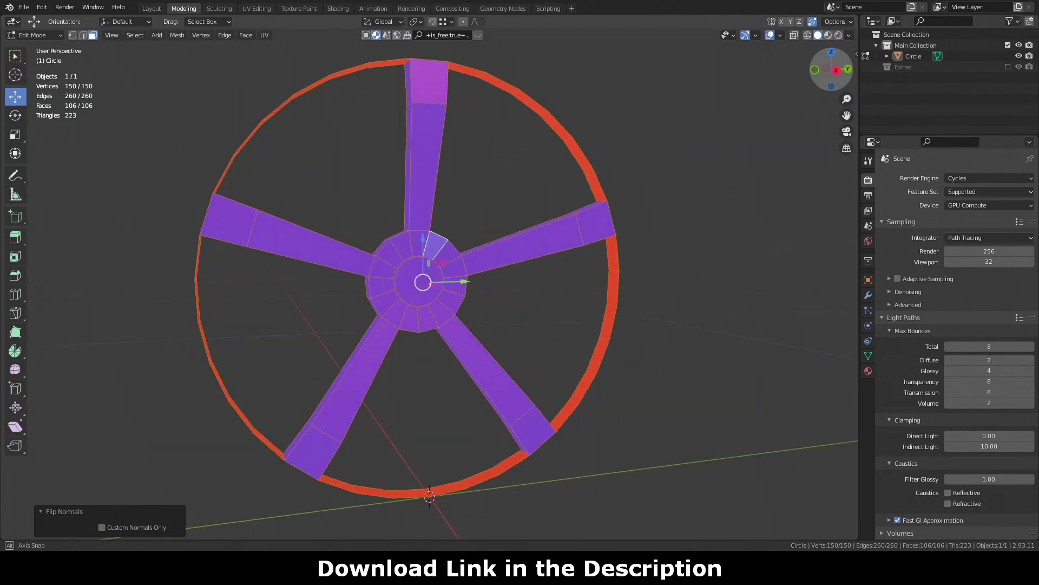
Extrude the selected rim edges further to widen the drum
key("2")
mouse_move(520, 270)
middle_mouse_down()
mouse_move(574, 271)
mouse_move(520, 271)
middle_mouse_up()
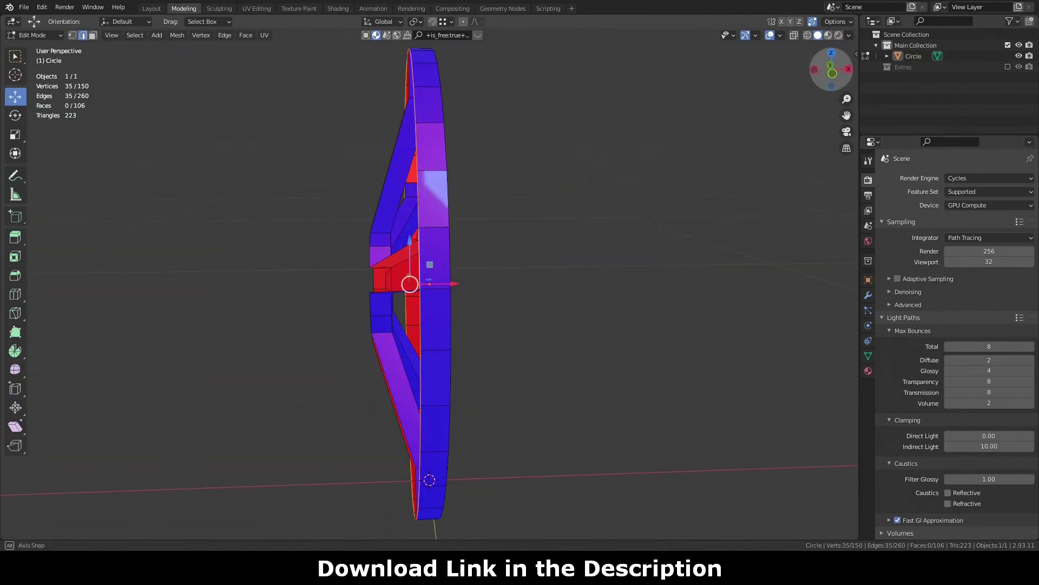
key("e")
mouse_move(595, 270)
middle_mouse_down()
mouse_move(676, 243)
mouse_move(595, 271)
mouse_move(780, 161)
mouse_move(459, 290)
middle_mouse_up()
Extrude the rim edge back along X to deepen the wheel barrel
key("s")
key("Escape")
key("e")
left_click(344, 283)
mouse_move(343, 282)
middle_mouse_down()
mouse_move(379, 292)
mouse_move(638, 235)
mouse_move(487, 243)
mouse_move(408, 186)
mouse_move(487, 227)
mouse_move(433, 244)
mouse_move(477, 162)
mouse_move(541, 254)
middle_mouse_up()
Select the rim face loop and merge its overlapping vertices
key("3")
left_click(409, 186, "alt")
key("e")
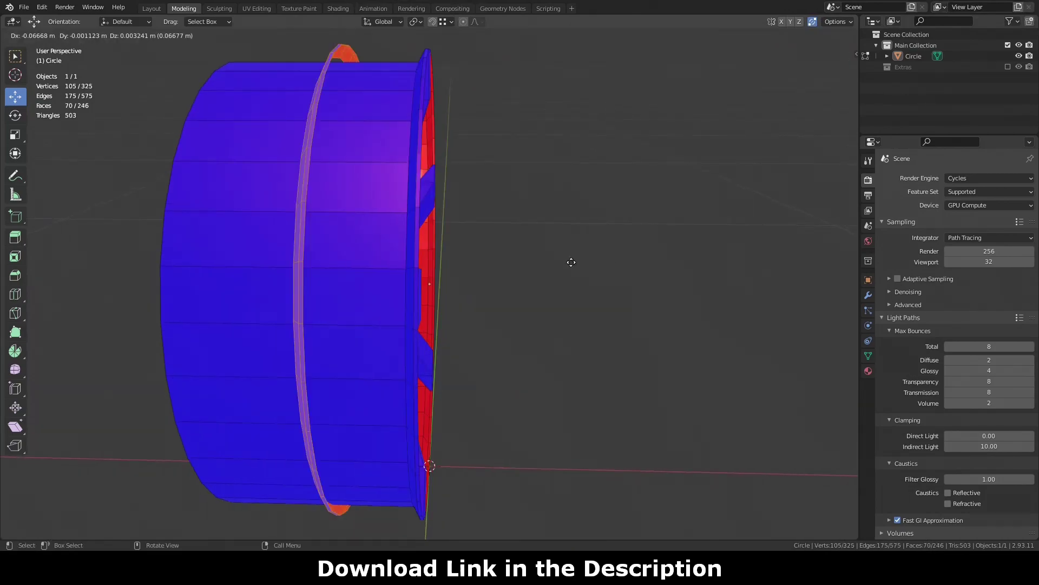
right_click(571, 262)
right_click(628, 307)
left_click(677, 460)
mouse_move(676, 460)
middle_mouse_down()
mouse_move(541, 325)
mouse_move(553, 290)
mouse_move(610, 292)
middle_mouse_up()
Add an edge loop around the rim and scale it into an outer lip ring
key("ctrl+r")
left_click(365, 278)
key("s")
mouse_move(364, 278)
middle_mouse_down()
mouse_move(709, 214)
mouse_move(542, 244)
mouse_move(475, 271)
middle_mouse_up()
left_click(709, 213)
key("alt+a")
Set the pivot point and scale the rim's front lip outward
left_click(376, 35)
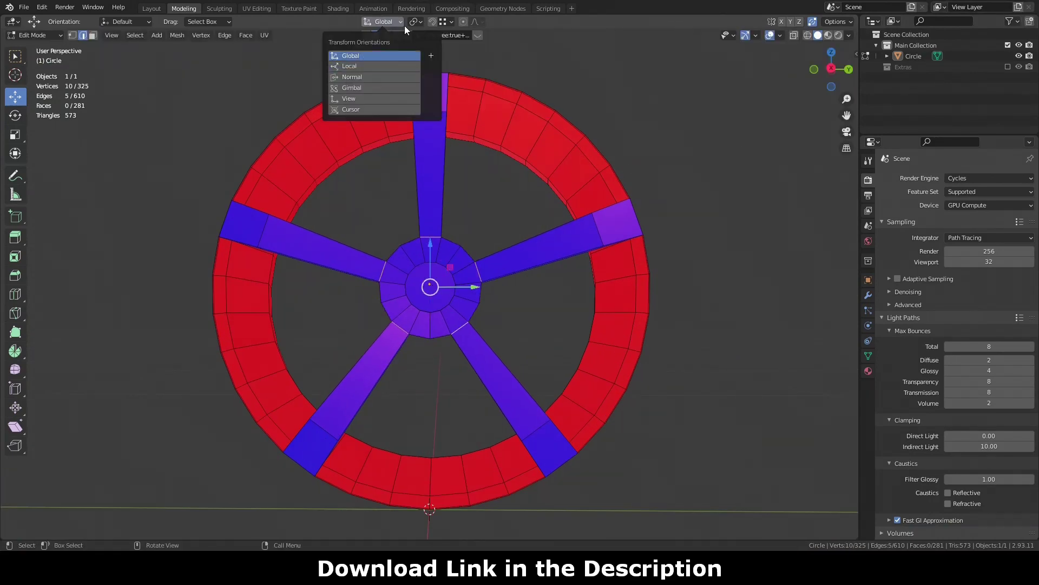
left_click(357, 51)
key("s")
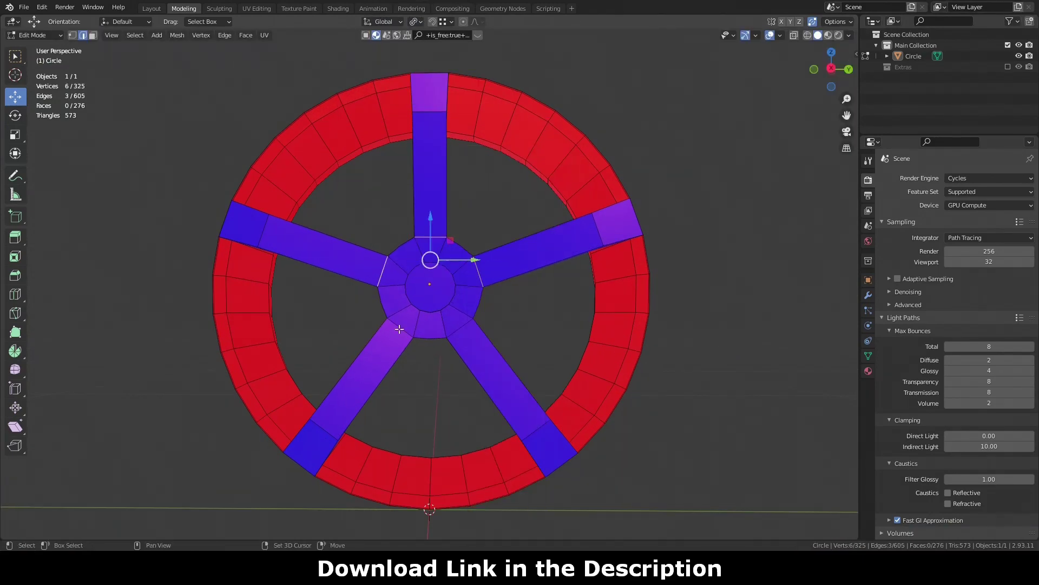
left_click(420, 258)
middle_click_drag(419, 258, 596, 222)
Select a hub vertex and move it along one axis
key("1")
left_click(445, 258)
key("2")
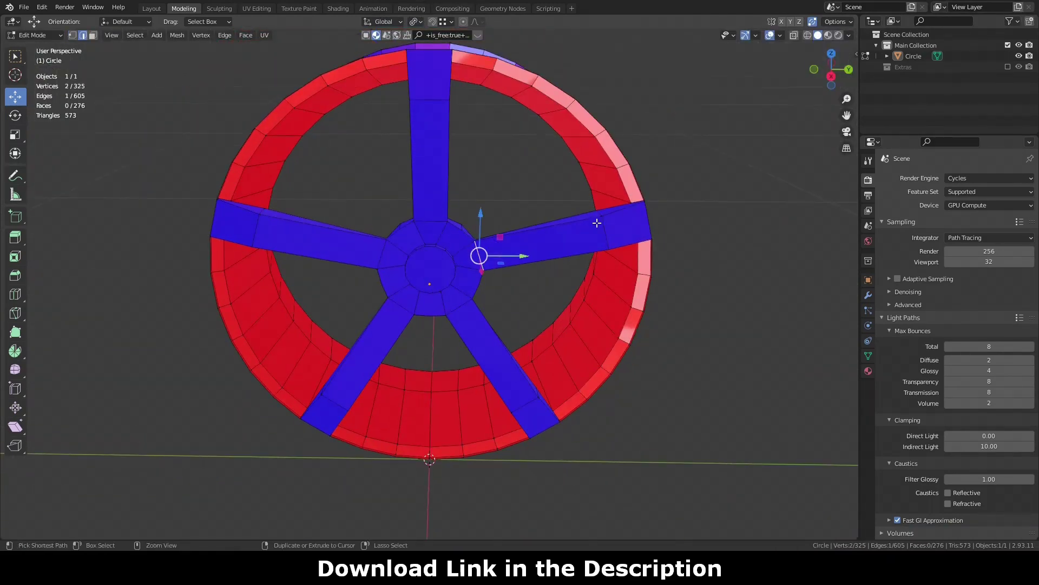
mouse_move(497, 265)
middle_mouse_down()
mouse_move(460, 283)
mouse_move(542, 303)
middle_mouse_up()
scroll(459, 283, "up", 3)
key("1")
left_click(448, 223)
key("g")
Limited-dissolve the extra hub faces and merge duplicate vertices across the mesh
key("3")
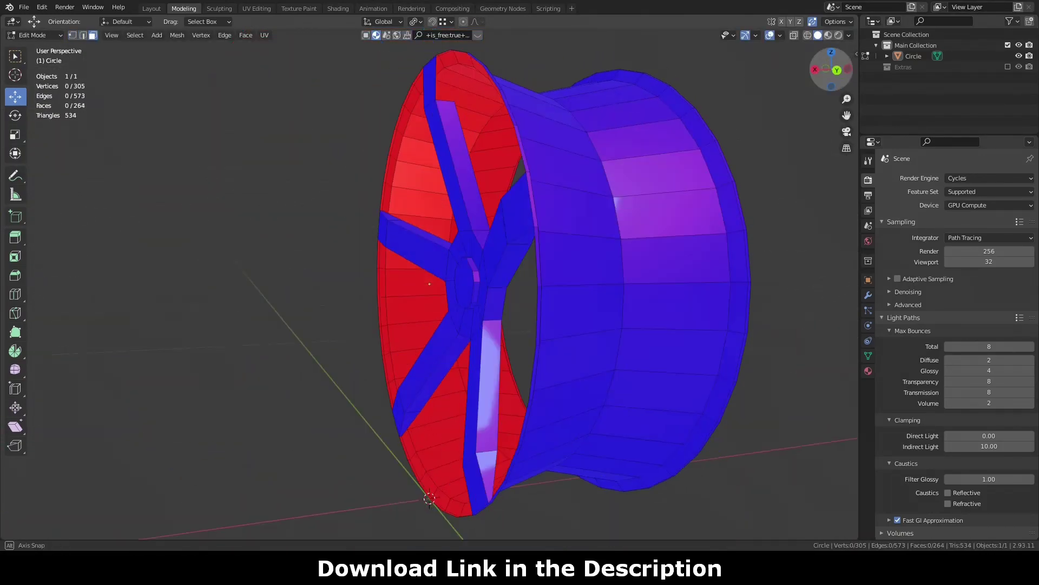
middle_click_drag(430, 325, 487, 336)
right_click(495, 421)
left_click(495, 421)
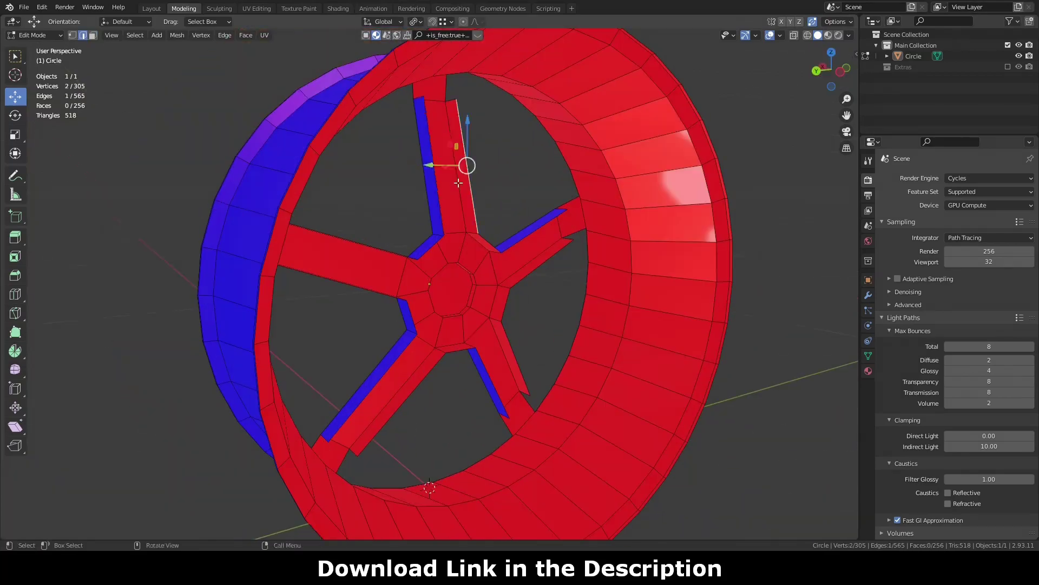
mouse_move(464, 217)
middle_mouse_down()
mouse_move(489, 387)
mouse_move(425, 122)
mouse_move(552, 432)
mouse_move(432, 413)
mouse_move(427, 163)
mouse_move(431, 243)
middle_mouse_up()
key("a")
key("m")
left_click(425, 121)
key("alt+a")
Select the centre hub face and round its edges with LoopTools Circle
scroll(424, 249, "up", 2)
left_click(432, 243)
right_click(547, 122)
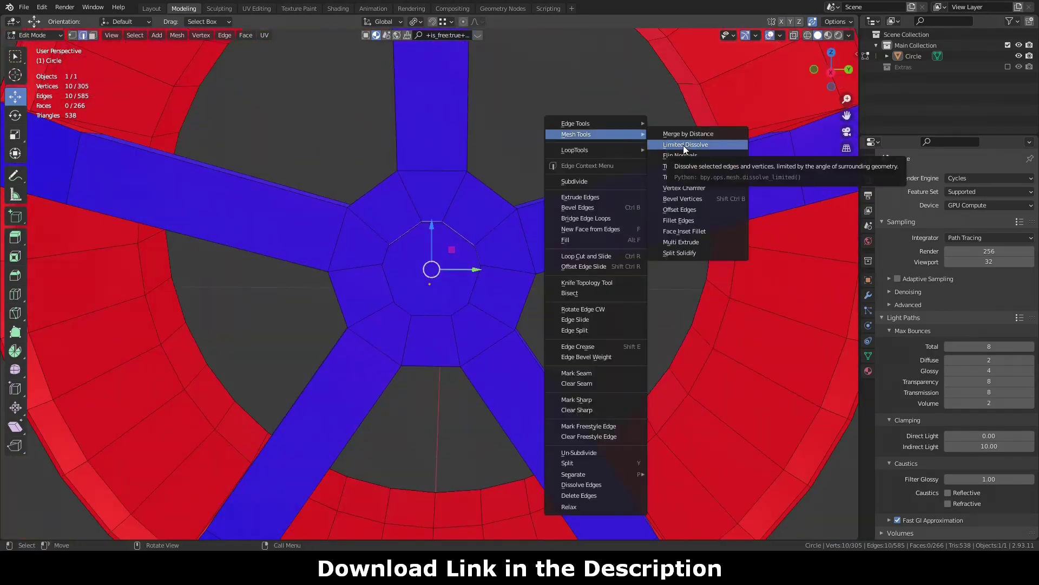
key("Escape")
key("q")
left_click(534, 200)
mouse_move(533, 199)
middle_mouse_down()
mouse_move(433, 244)
mouse_move(423, 201)
middle_mouse_up()
key("alt+a")
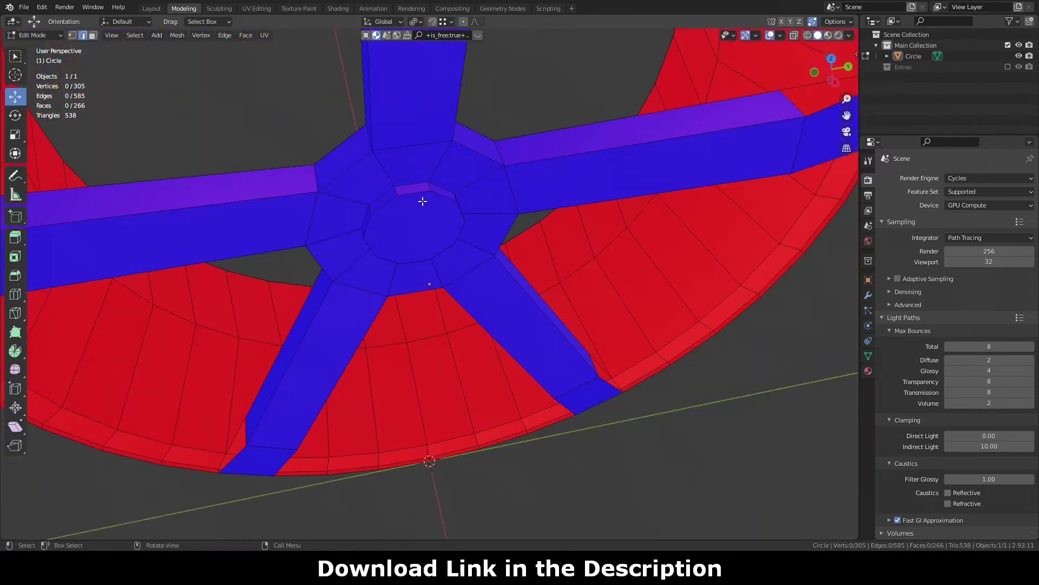
Try a Grid Fill with span 4 on the hub hole, then undo it
mouse_move(585, 164)
middle_mouse_down()
mouse_move(720, 107)
mouse_move(650, 162)
middle_mouse_up()
key("q")
left_click(666, 141)
left_click(177, 504)
key("ctrl+z")
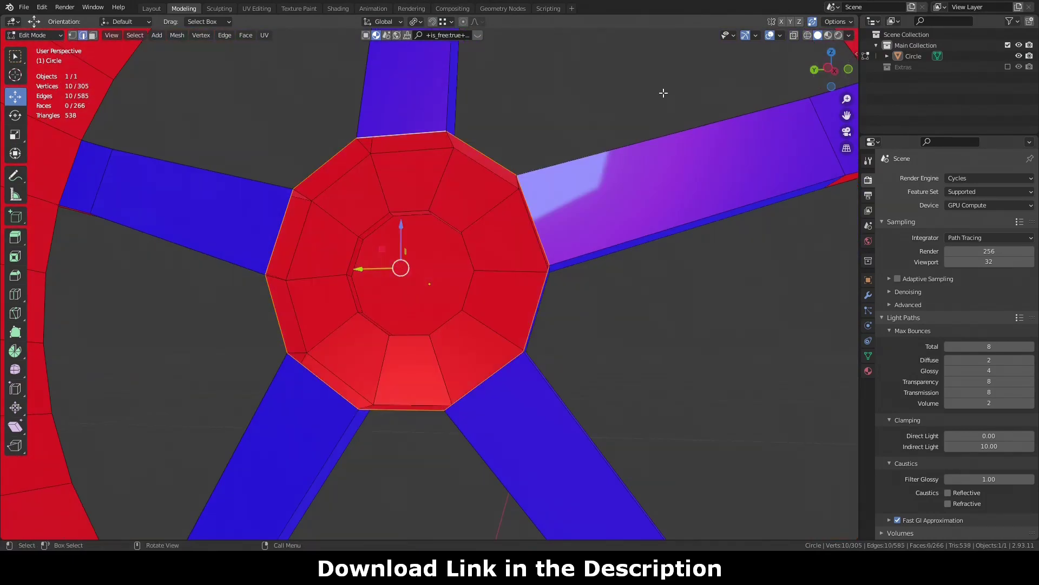
Add loop cuts across the spokes near where they meet the rim
mouse_move(169, 502)
middle_mouse_down()
mouse_move(696, 167)
mouse_move(361, 58)
middle_mouse_up()
left_click(601, 226)
scroll(361, 57, "down", 5)
key("ctrl+r")
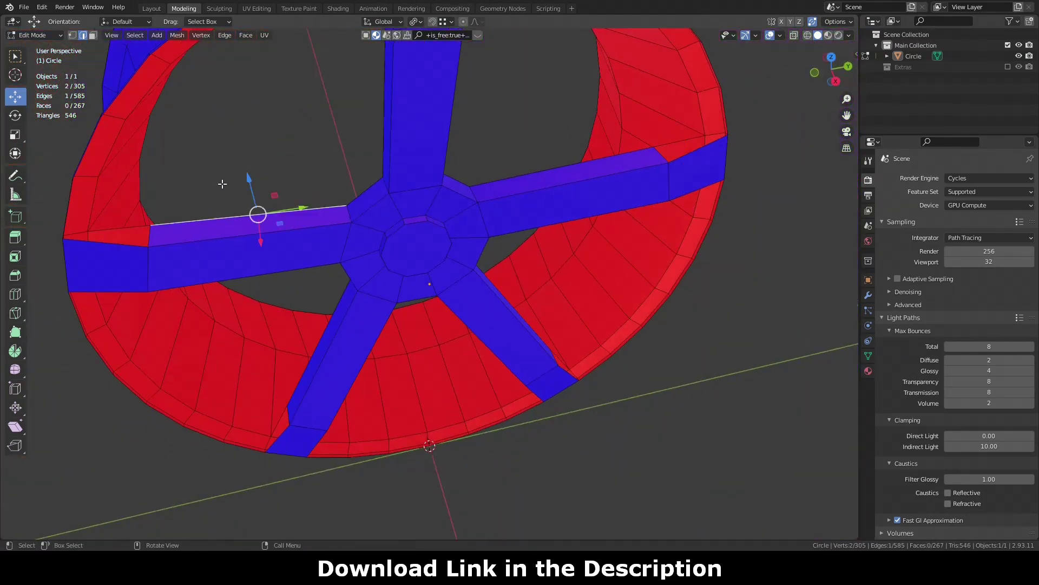
left_click(86, 267)
key("KP_3")
key("ctrl+r")
left_click(419, 89)
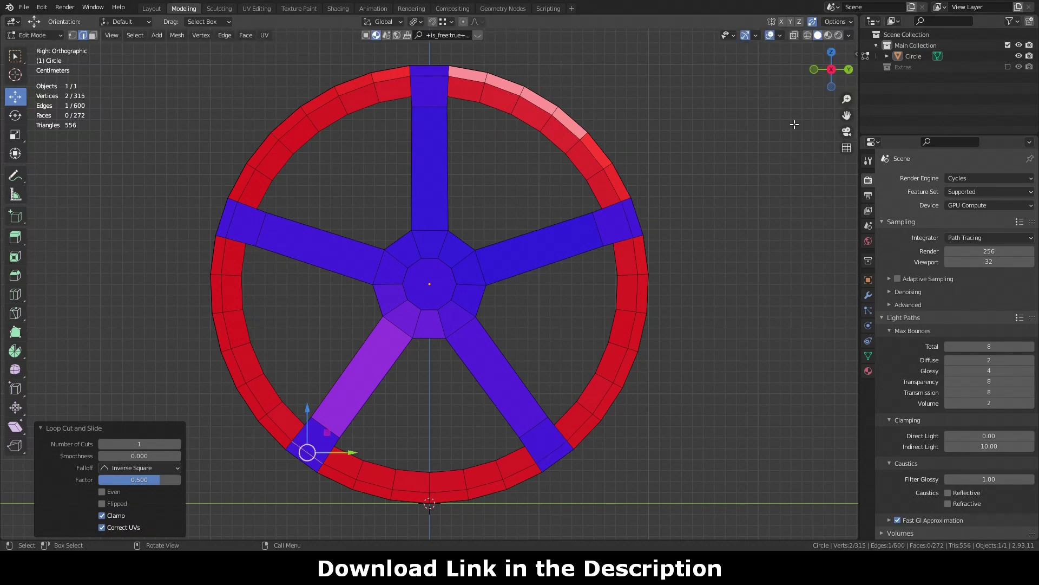
Fill the open face gaps where the spokes meet the rim
middle_click_drag(794, 124, 309, 362)
scroll(454, 75, "up", 4)
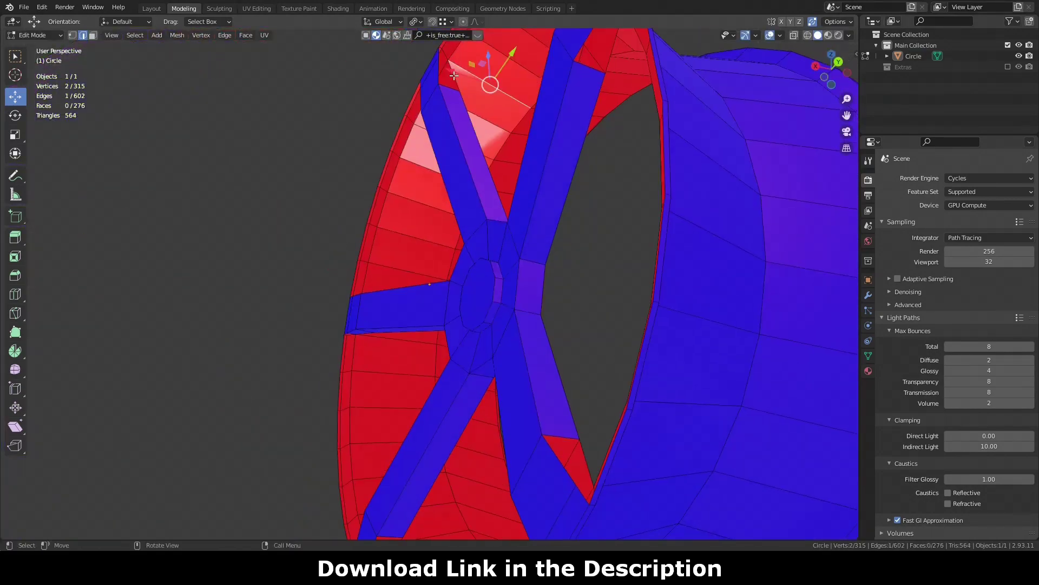
middle_click_drag(454, 76, 417, 69)
scroll(722, 207, "down", 4)
key("f")
middle_click_drag(722, 206, 525, 417)
scroll(295, 477, "up", 4)
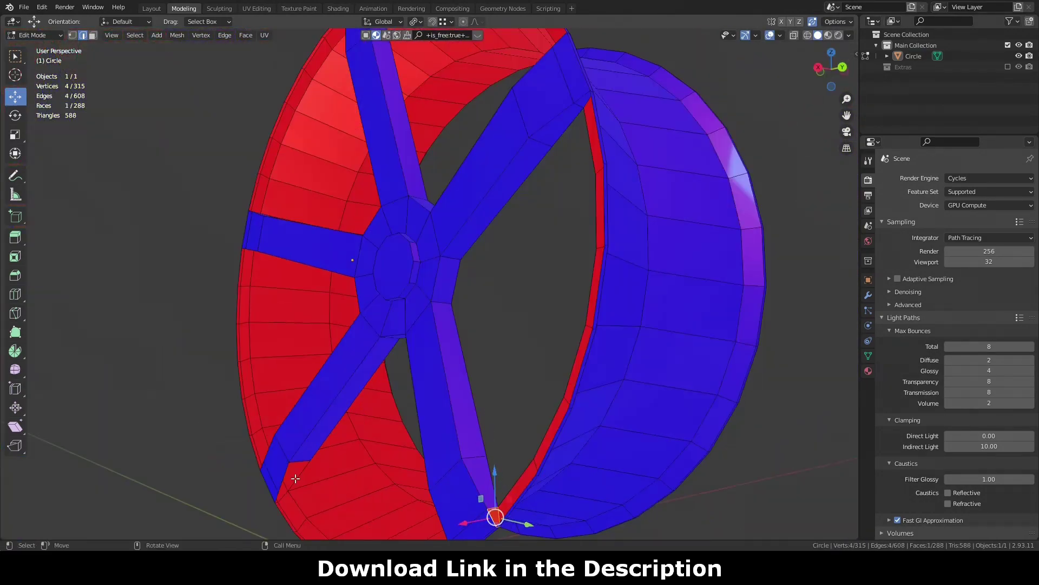
middle_click_drag(295, 478, 372, 363)
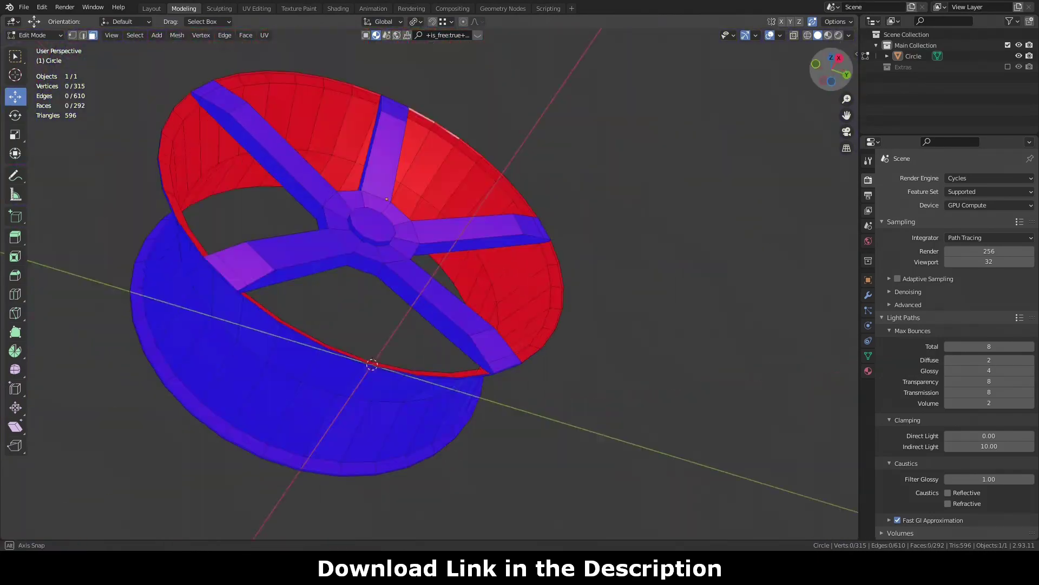
mouse_move(428, 282)
middle_mouse_down()
mouse_move(595, 292)
mouse_move(703, 178)
middle_mouse_up()
In edge mode, box-select the edges at all five spoke ends
key("2")
left_click(468, 144, "alt")
middle_click_drag(469, 144, 737, 274, "alt")
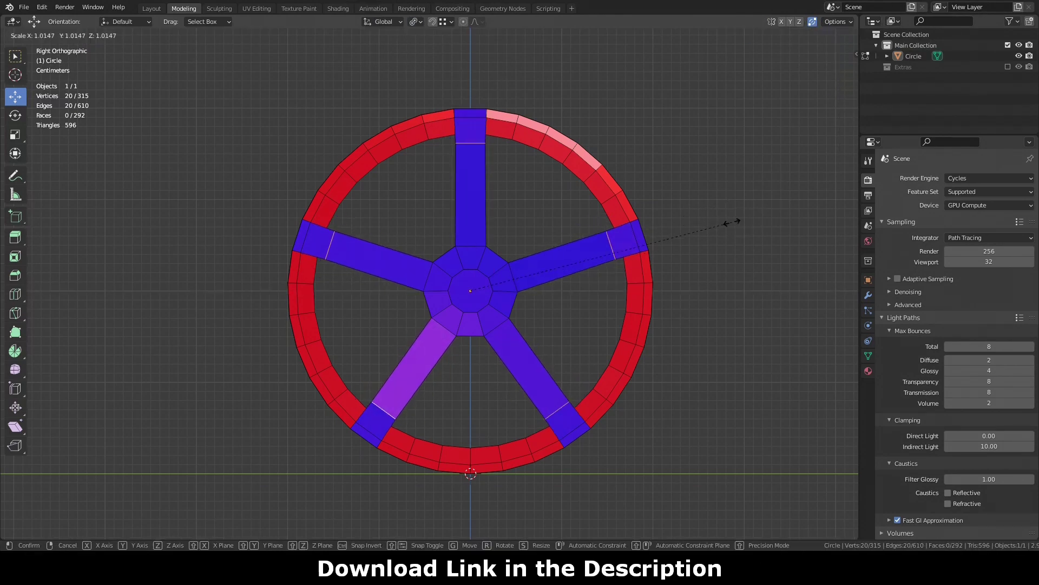
Finish stretching the spoke ends and shrink the next selected edges slightly
left_click(736, 221)
mouse_move(736, 221)
middle_mouse_down()
mouse_move(460, 287)
mouse_move(382, 425)
middle_mouse_up()
left_click(382, 424, "alt")
mouse_move(755, 308)
middle_mouse_down()
mouse_move(650, 282)
mouse_move(748, 247)
mouse_move(371, 153)
middle_mouse_up()
left_click(726, 248)
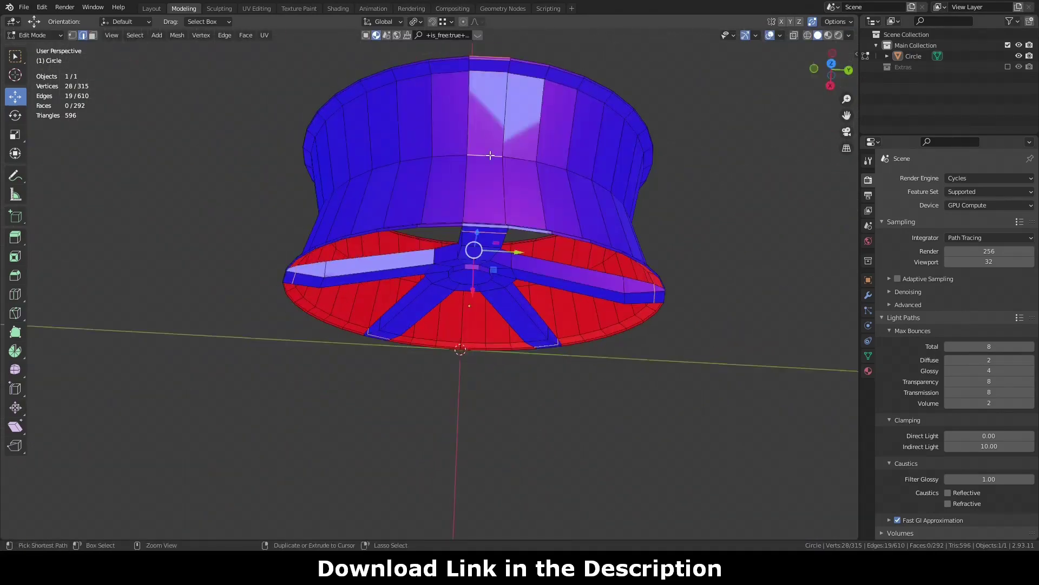
Box-select the rim's outer edge vertices and resize them
key("b")
left_click_drag(371, 152, 490, 241)
mouse_move(490, 241)
middle_mouse_down()
mouse_move(406, 273)
mouse_move(741, 183)
middle_mouse_up()
key("s")
mouse_move(821, 75)
left_mouse_down()
mouse_move(828, 92)
mouse_move(831, 69)
mouse_move(836, 79)
left_mouse_up()
key("Tab")
key("Tab")
Extrude and scale two new rings from the rim's outer edge loop
key("e")
key("s")
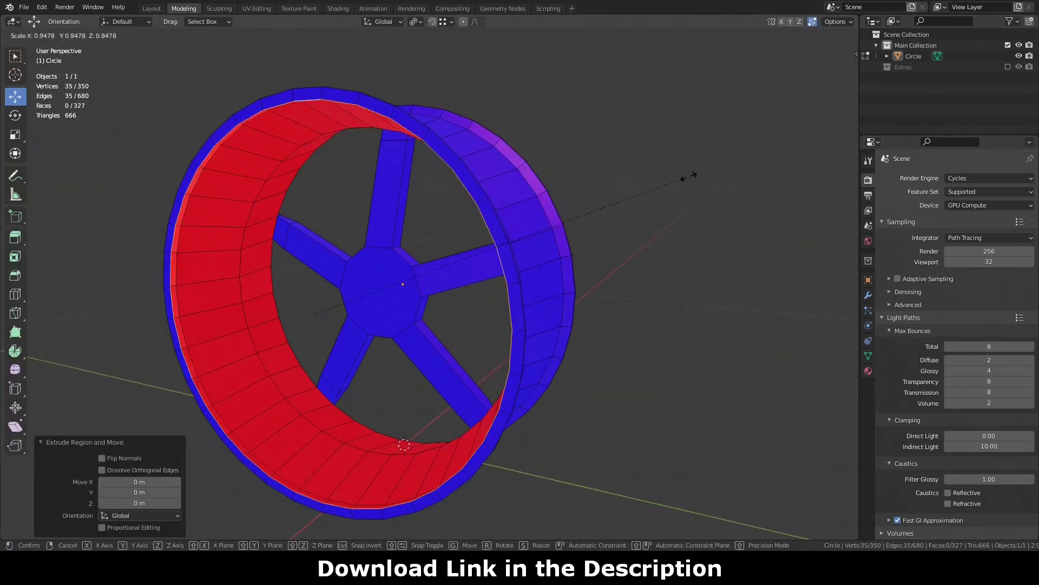
right_click(351, 309)
key("e")
key("s")
right_click(393, 455)
Extrude a third ring from the rim edge, viewed straight on
mouse_move(393, 456)
middle_mouse_down()
mouse_move(359, 283)
mouse_move(476, 290)
middle_mouse_up()
key("e")
right_click(484, 246)
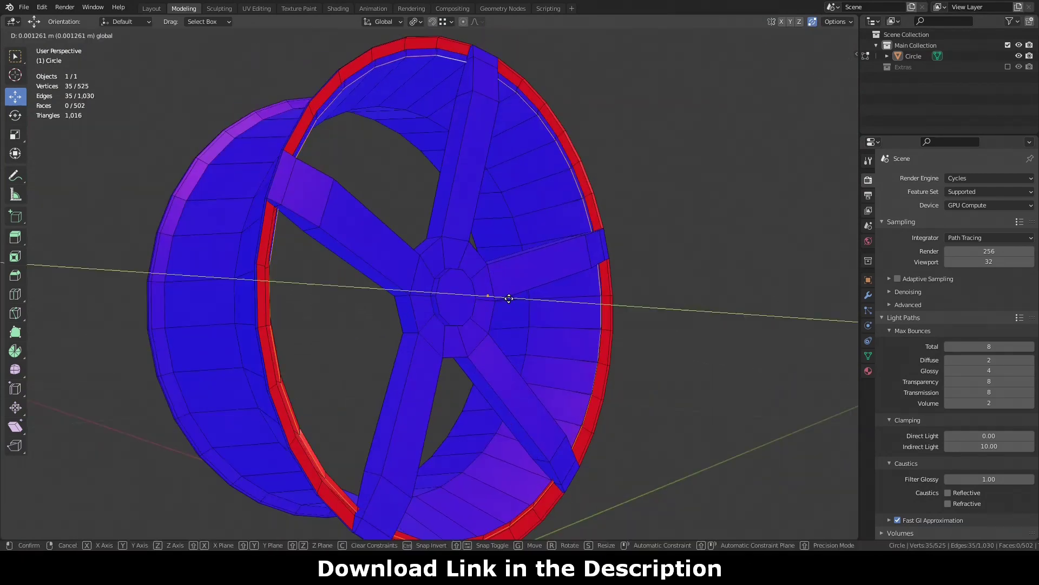
mouse_move(484, 245)
middle_mouse_down()
mouse_move(643, 239)
mouse_move(509, 293)
middle_mouse_up()
key("KP_3")
Enlarge the rim ring and dissolve the extra rim edge loop
key("s")
left_click(704, 238)
key("g")
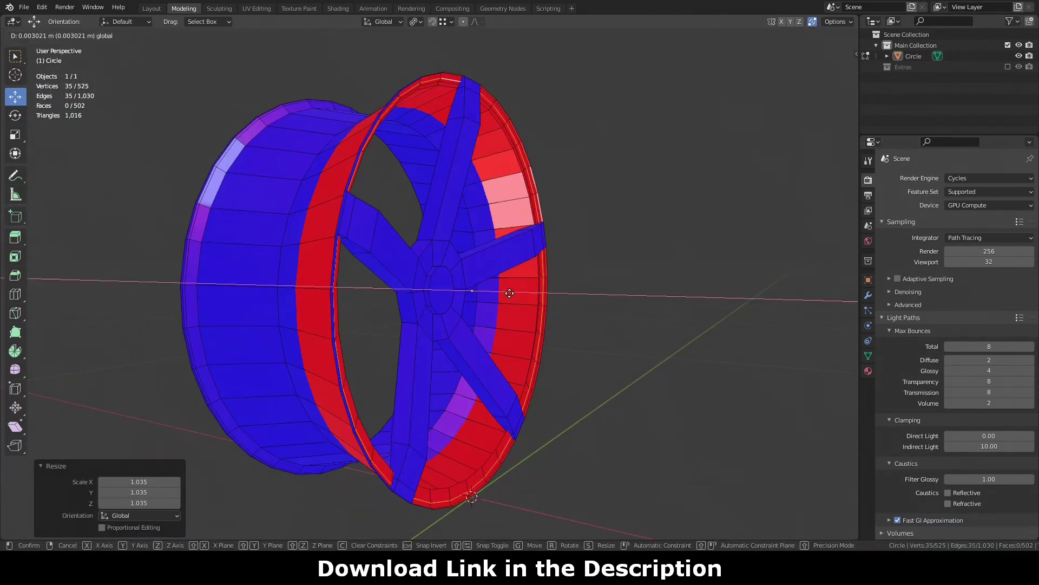
right_click(539, 299)
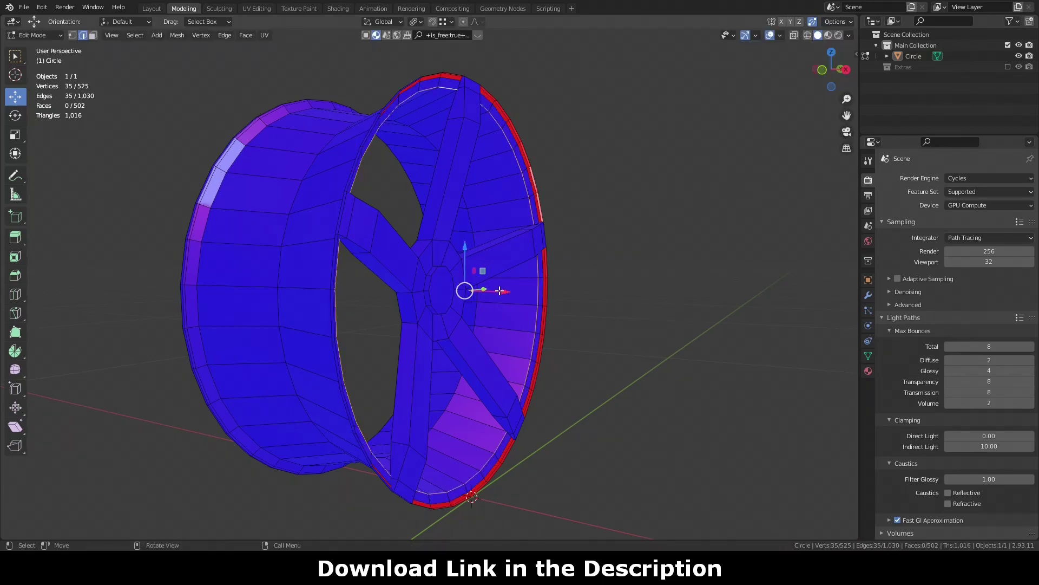
left_click(645, 210)
key("x")
left_click(660, 271)
key("KP_3")
Reselect the outer rim edge loop and rescale the ring to about 0.92
mouse_move(479, 292)
middle_mouse_down()
mouse_move(441, 308)
mouse_move(372, 283)
mouse_move(352, 318)
middle_mouse_up()
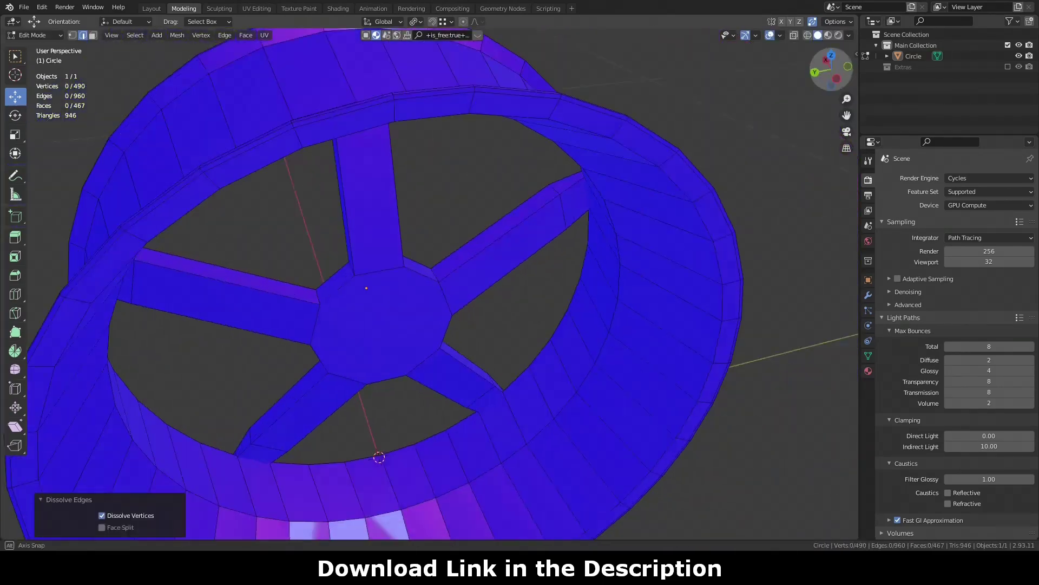
key("ctrl+z")
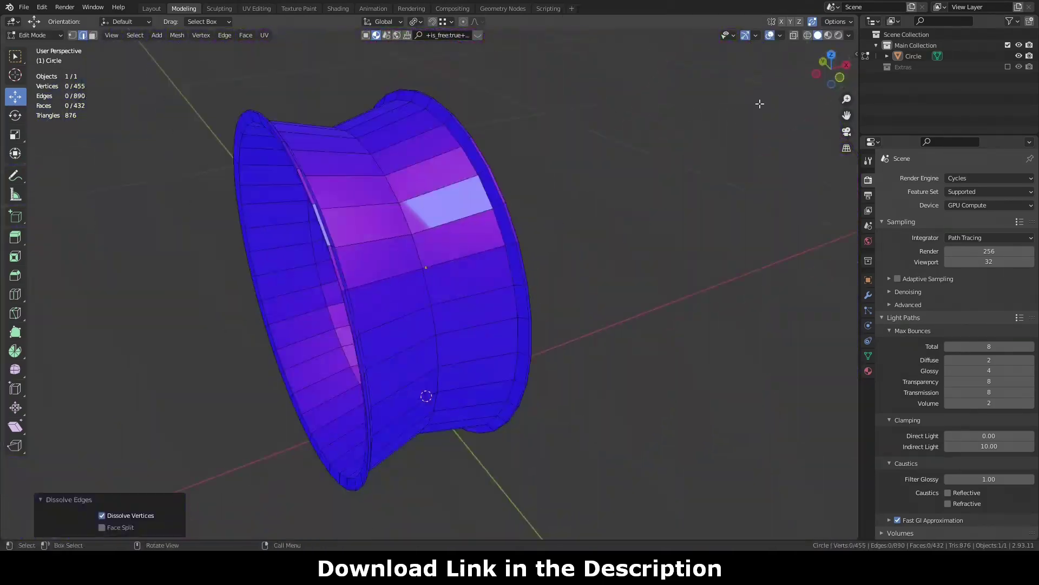
key("s")
left_click(353, 318)
key("g")
key("KP_3")
middle_click_drag(359, 274, 509, 303)
key("KP_3")
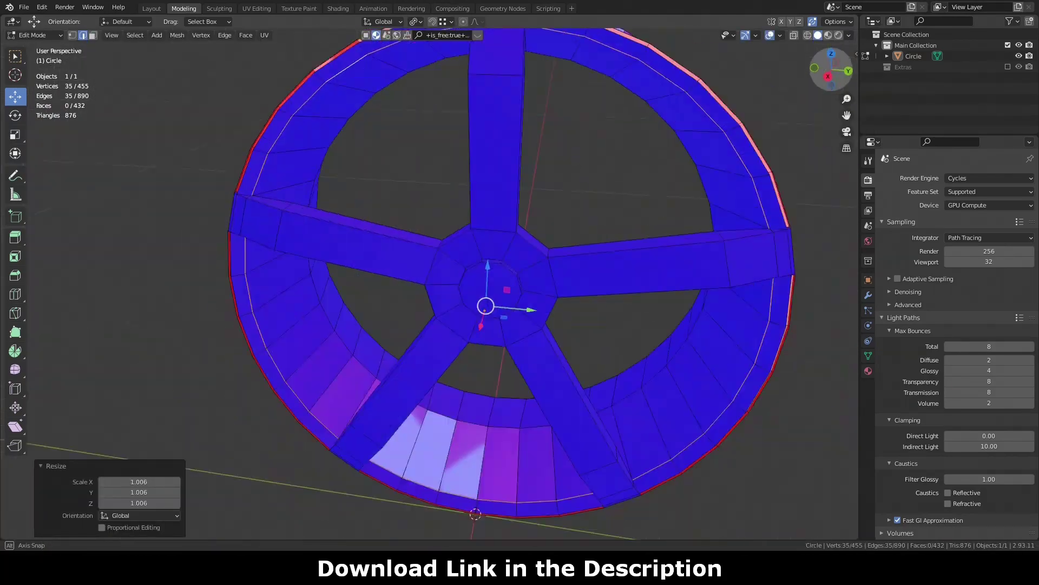
key("s")
left_click(765, 123)
With see-through view on, select and delete five stray rim faces
middle_click_drag(466, 271, 428, 478)
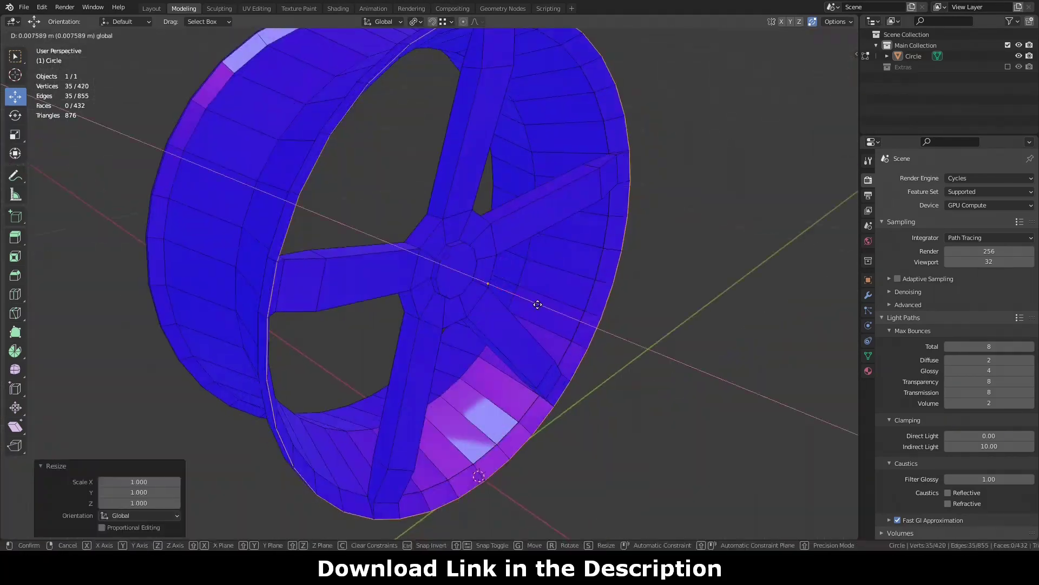
key("alt+z")
key("ctrl+Tab")
left_click(580, 152)
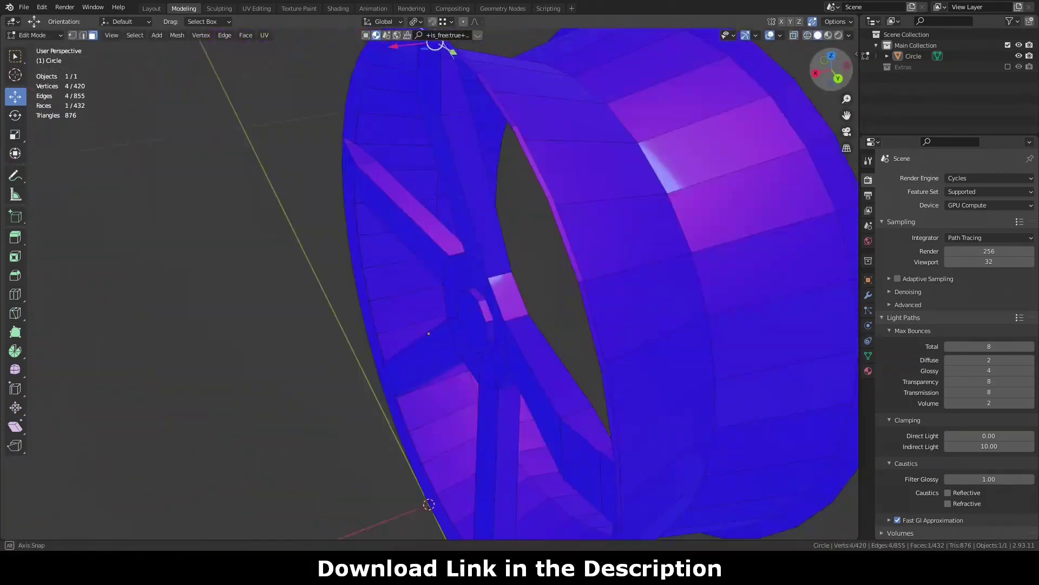
key("KP_1")
middle_click_drag(747, 117, 657, 316)
key("alt+z")
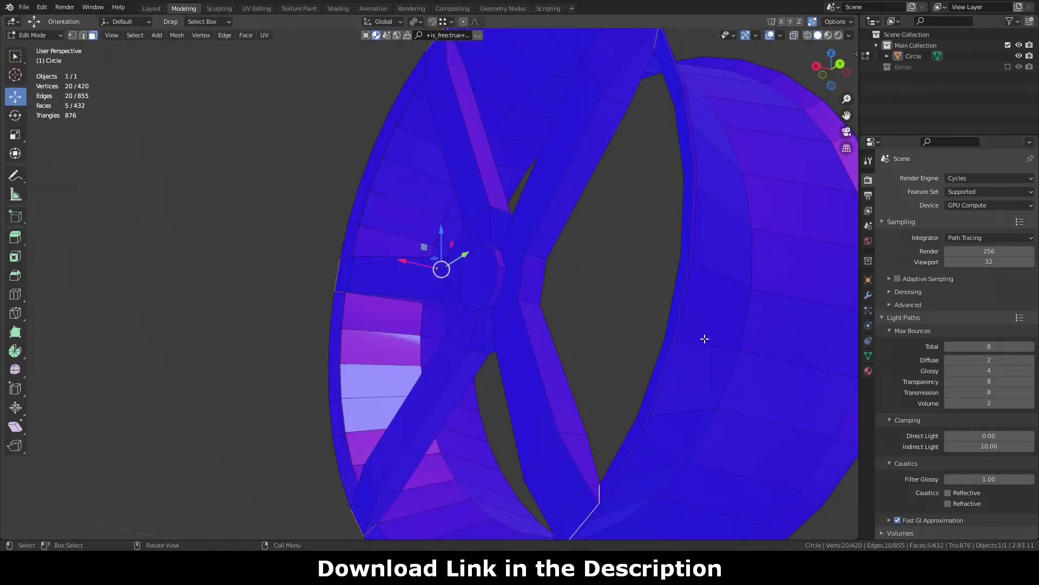
Select two edge rings around the rim in edge mode
mouse_move(428, 485)
middle_mouse_down()
mouse_move(470, 202)
mouse_move(412, 281)
middle_mouse_up()
scroll(470, 202, "up", 5)
key("2")
left_click(453, 184, "ctrl+alt")
key("KP_7")
left_click(241, 184, "ctrl+alt+shift")
middle_click_drag(241, 184, 411, 86)
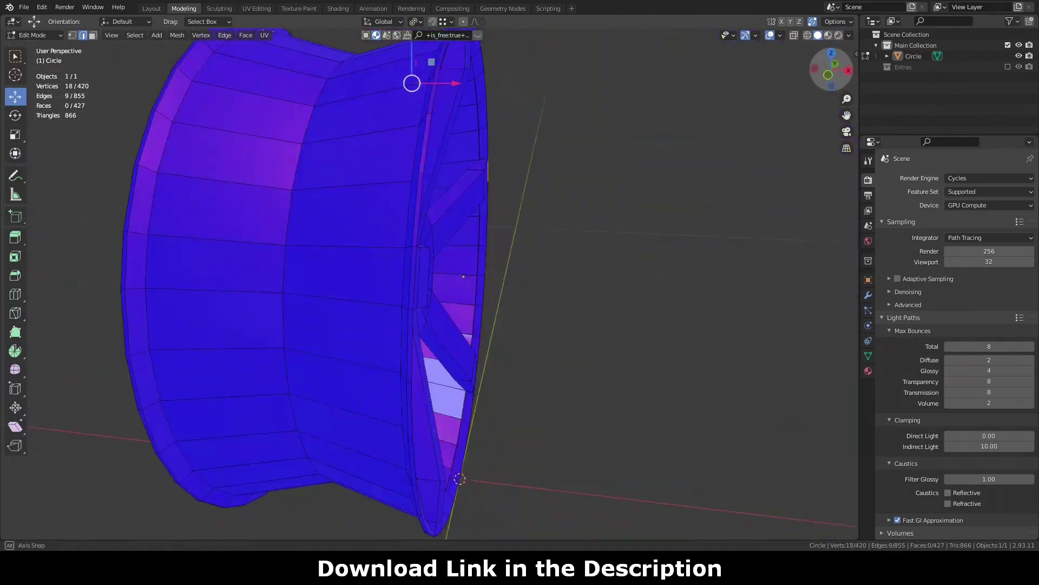
mouse_move(466, 270)
middle_mouse_down()
mouse_move(487, 244)
mouse_move(379, 271)
mouse_move(541, 216)
middle_mouse_up()
key("KP_1")
key("alt+a")
Merge overlapping vertices across the whole wheel mesh by distance
key("a")
key("m")
left_click(643, 148)
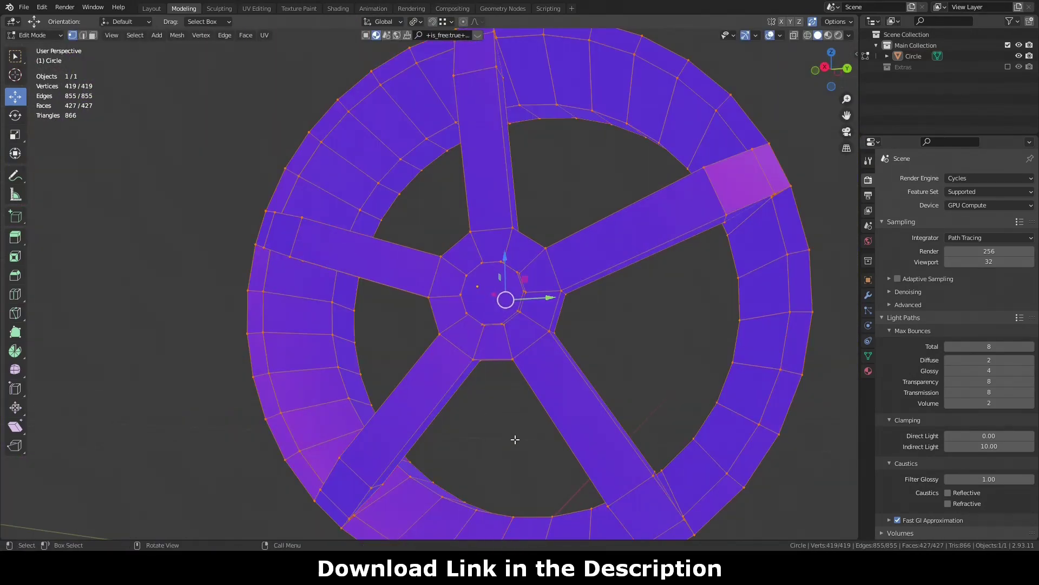
left_click_drag(113, 503, 130, 504)
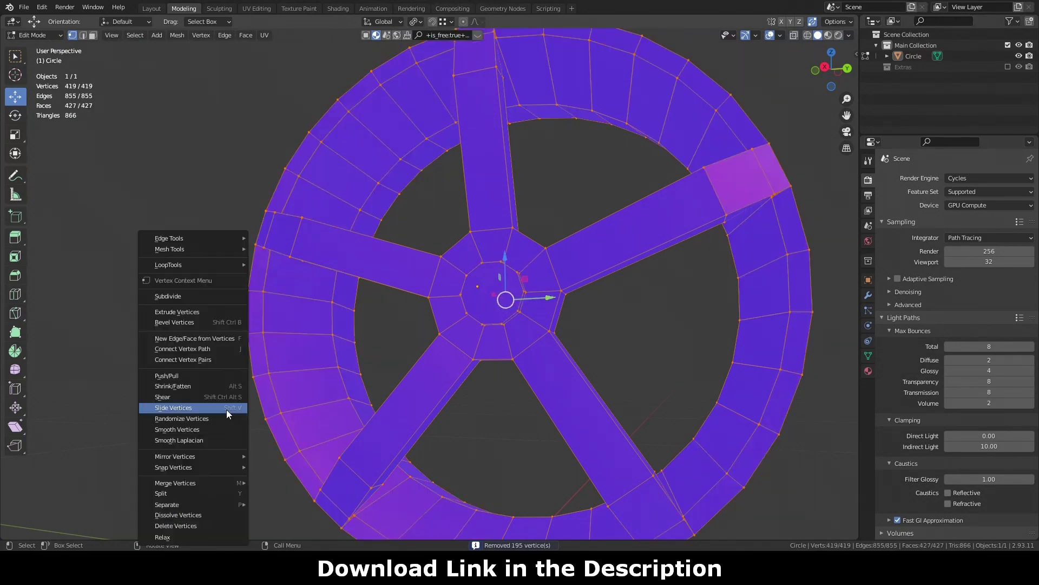
middle_click_drag(117, 505, 379, 271)
left_click_drag(355, 163, 358, 165)
mouse_move(433, 271)
middle_mouse_down()
mouse_move(659, 319)
mouse_move(761, 159)
middle_mouse_up()
key("ctrl+z")
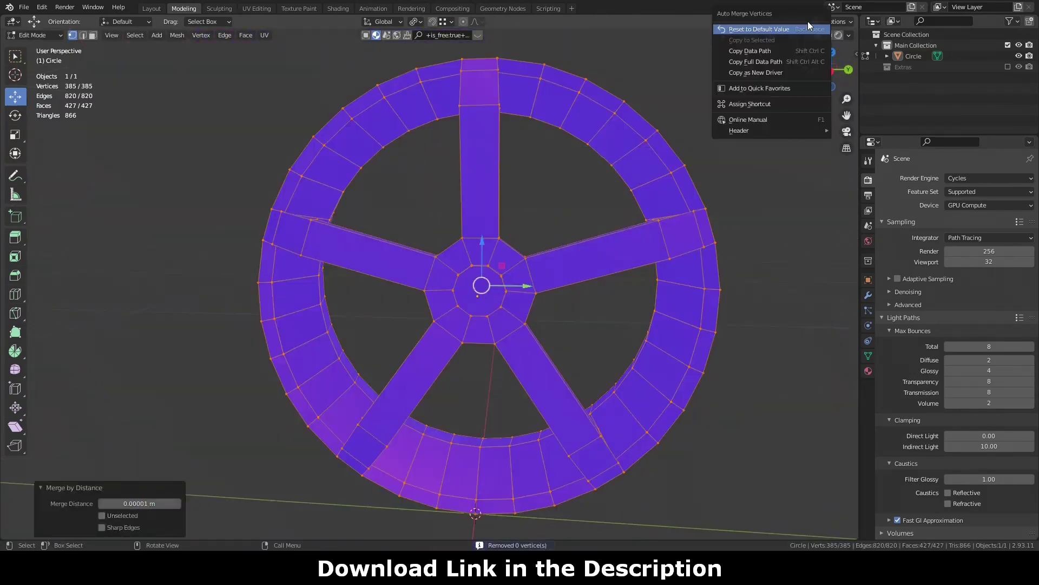
Add two loop cuts around the hub and round the new loop into a circle
left_click(848, 34)
left_click(832, 69)
key("alt+a")
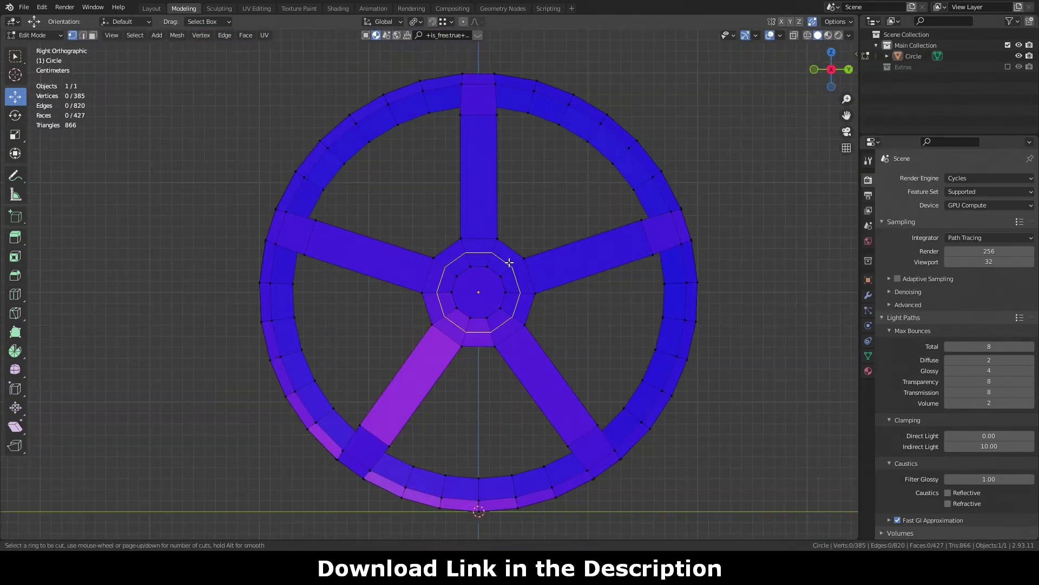
scroll(507, 262, "up", 2)
left_click(534, 254)
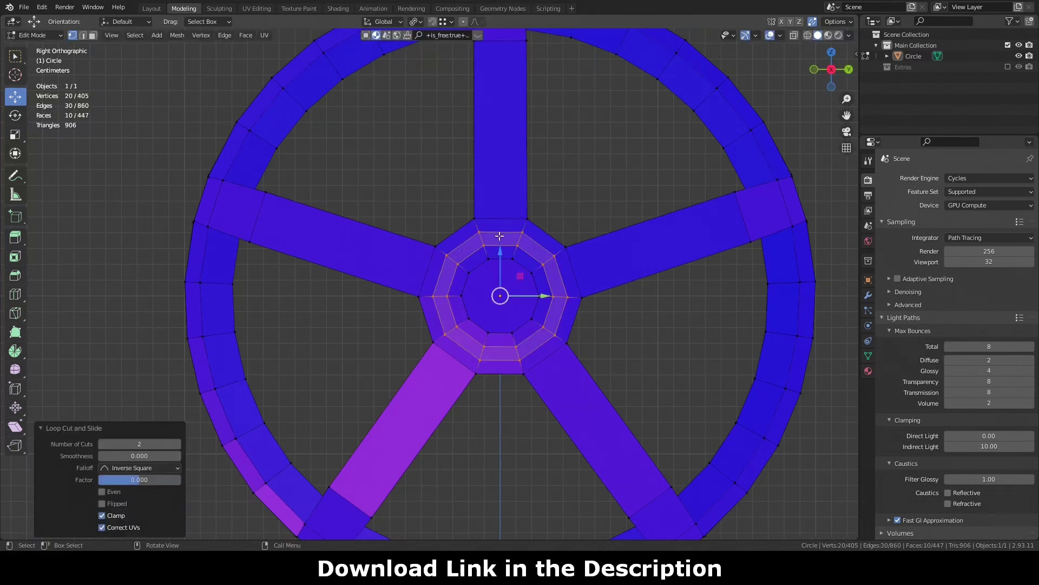
right_click(499, 295)
left_click(546, 86)
Subdivide the hub ring faces and rotate the lug-hole shapes into alignment
middle_click_drag(499, 295, 466, 233)
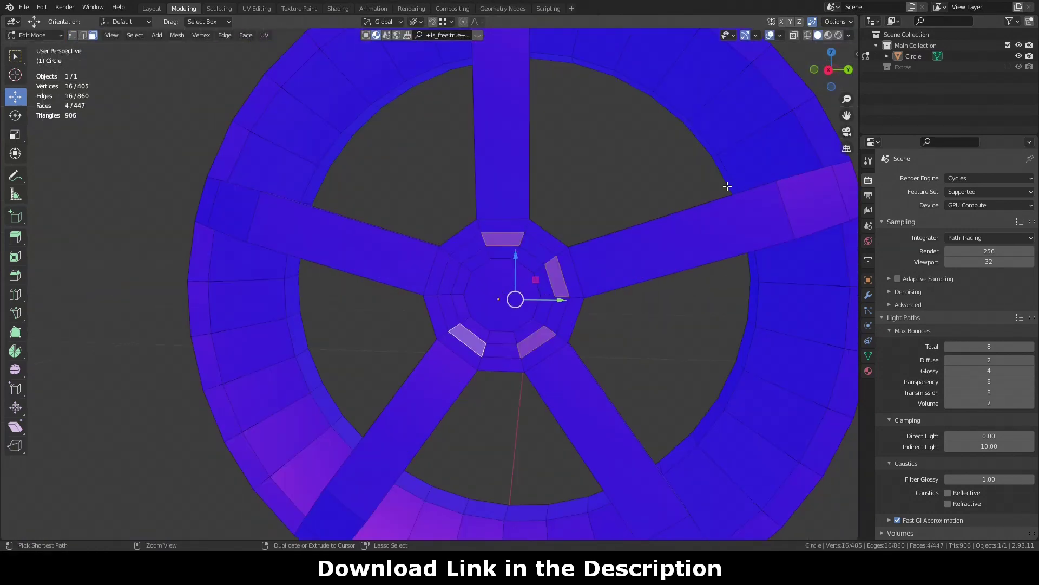
left_click(557, 280, "alt")
right_click(623, 213)
left_click(623, 212)
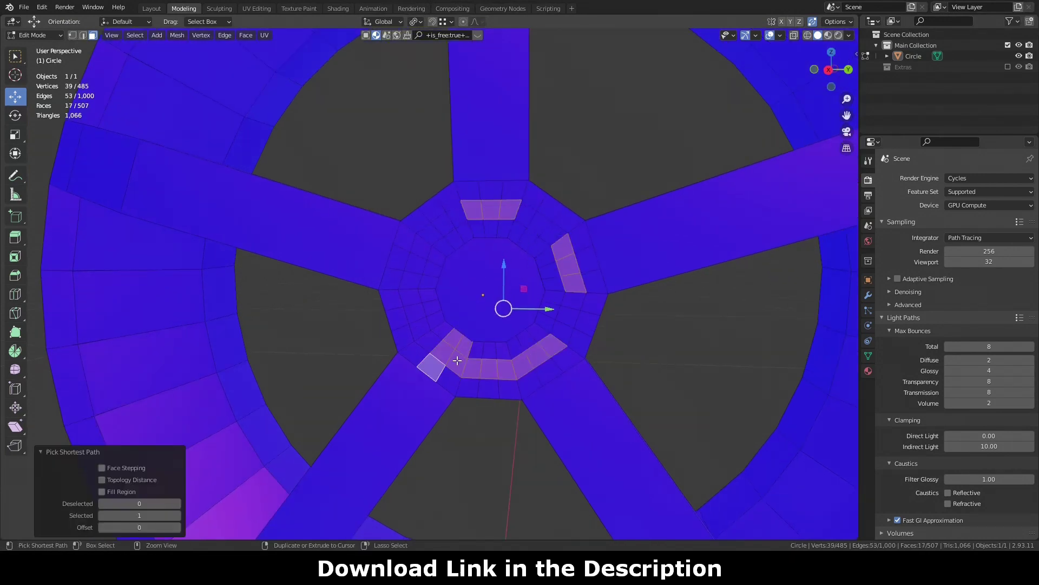
key("KP_3")
key("r")
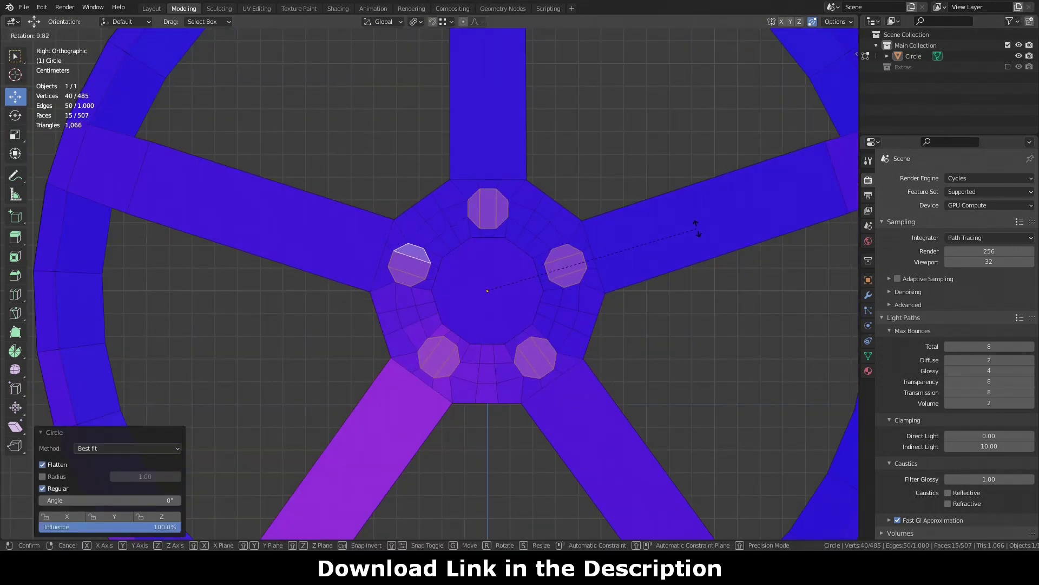
left_click(709, 228)
left_click_drag(832, 76, 812, 87)
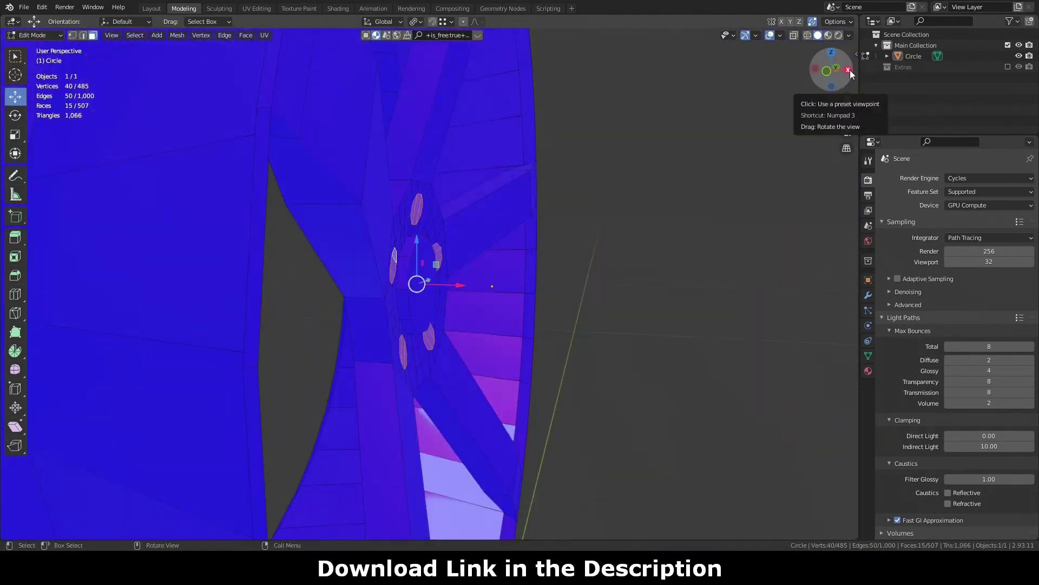
left_click(832, 69)
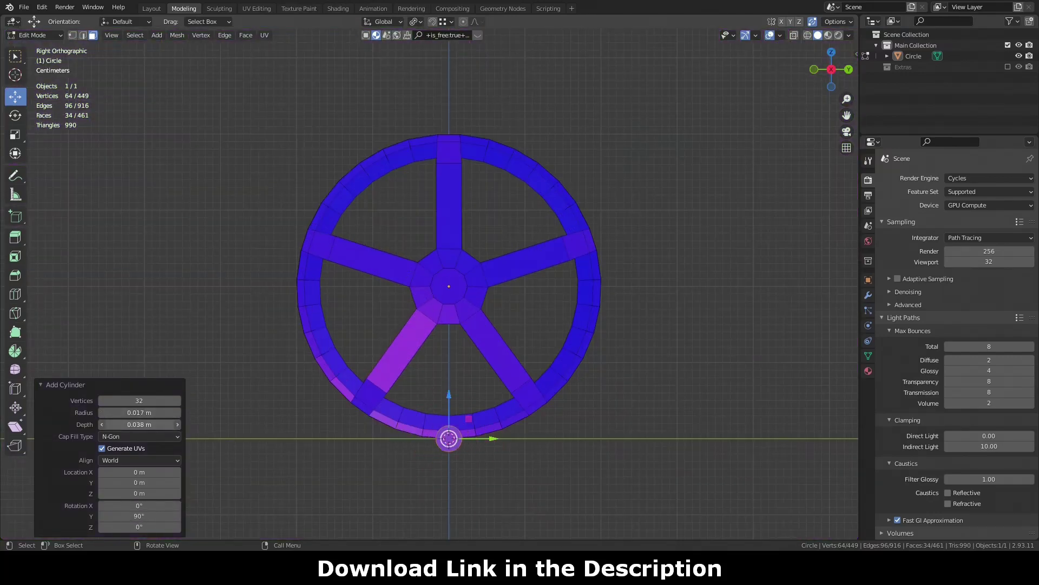
Lower the cylinder's side count and position the peg on the hub
left_click_drag(139, 400, 141, 401)
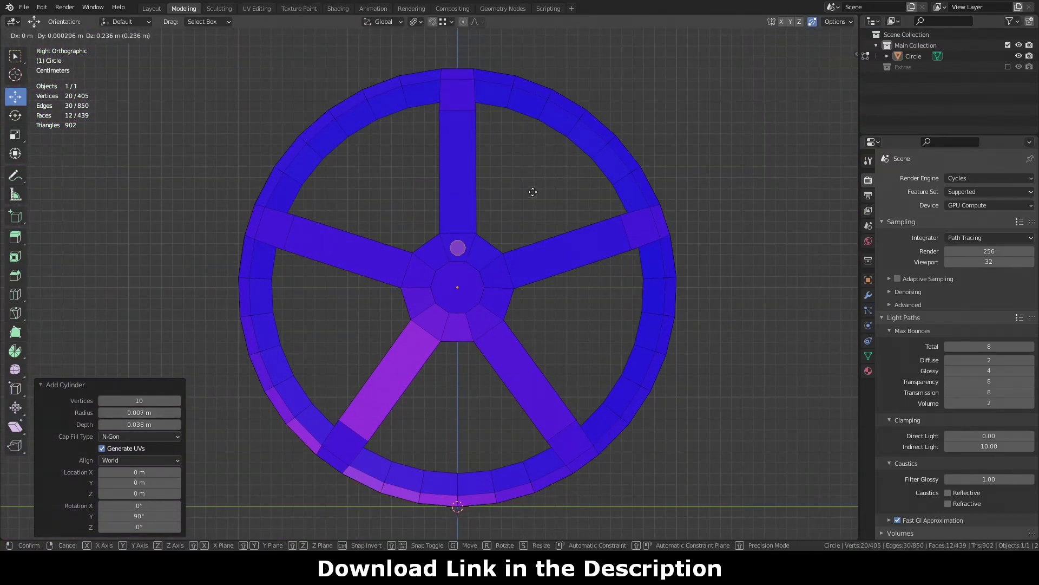
left_click(492, 205)
scroll(682, 168, "up", 3)
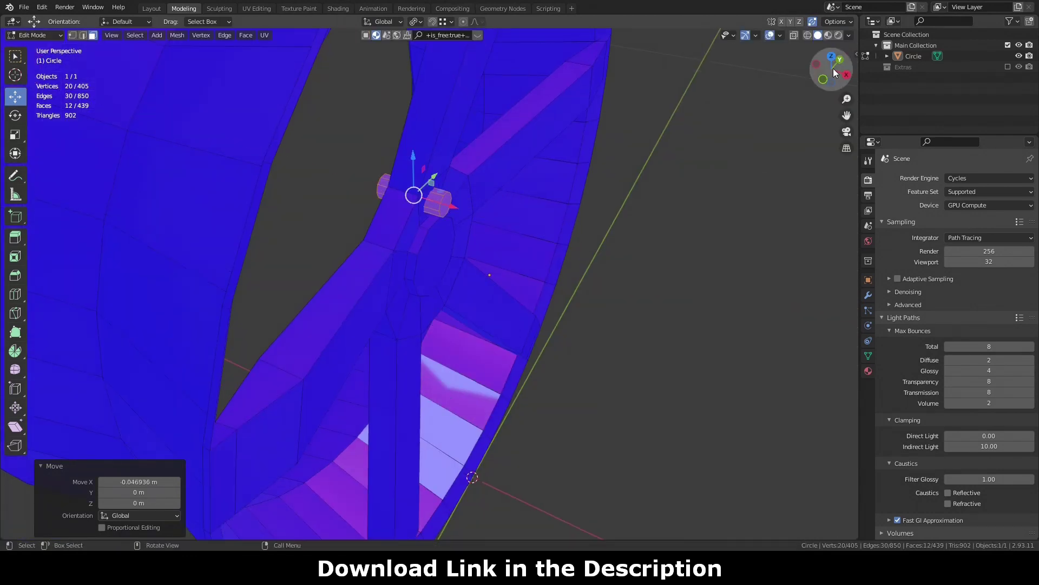
Separate the peg into its own object and rotate a copy 72° around the hub
right_click(599, 373)
left_click(599, 373)
key("Tab")
left_click_drag(831, 70, 840, 74)
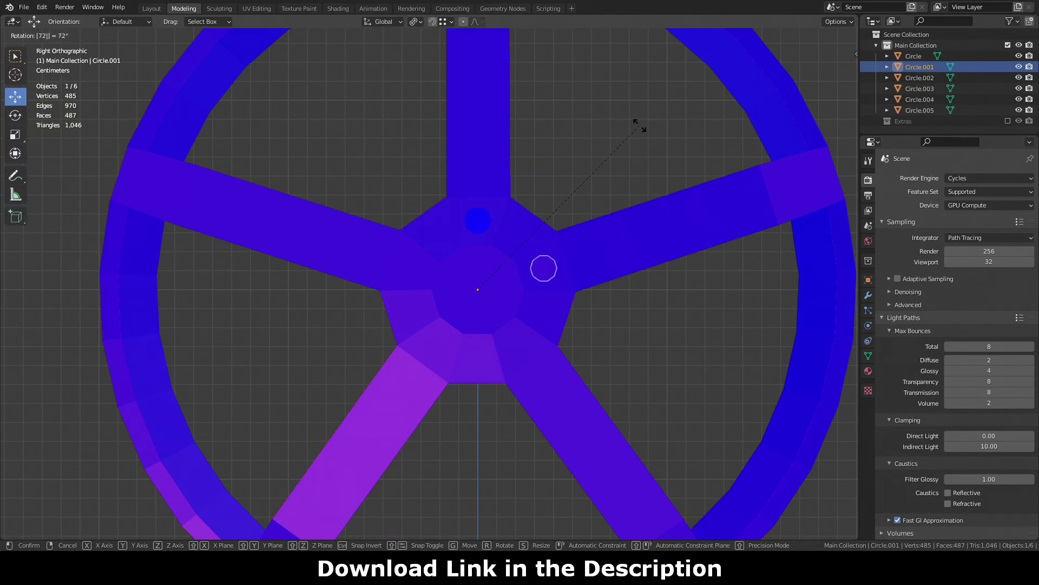
left_click(640, 126)
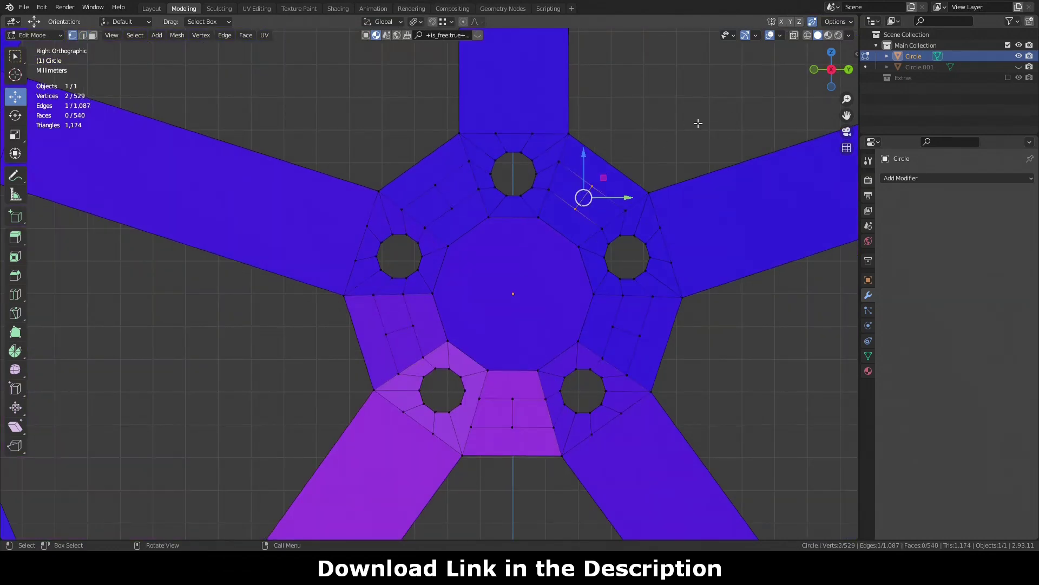
Grid Fill the hub opening with Simple Blending enabled
scroll(698, 123, "down", 5)
middle_click_drag(687, 209, 359, 455)
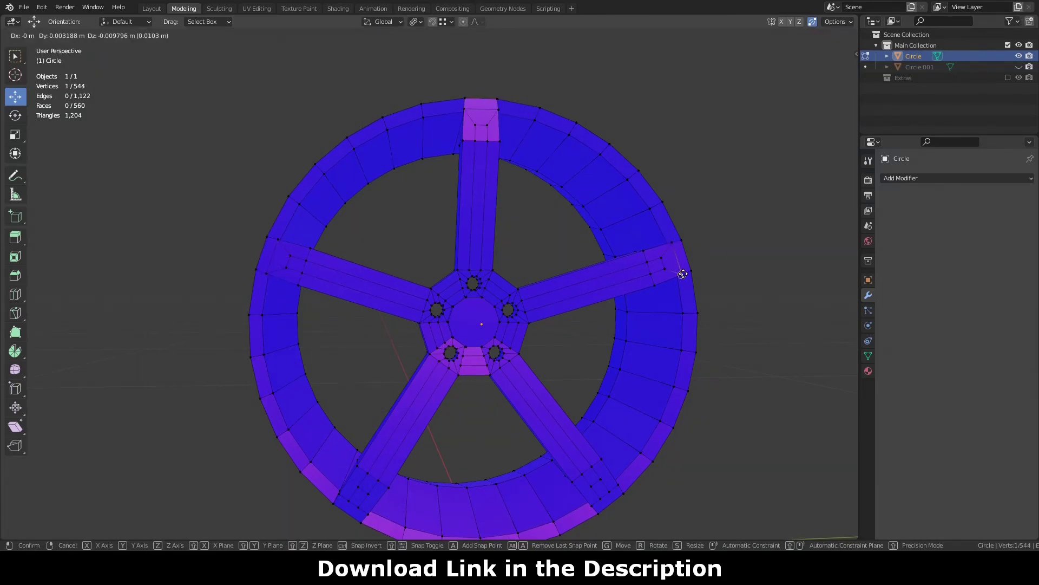
middle_click_drag(781, 179, 623, 227)
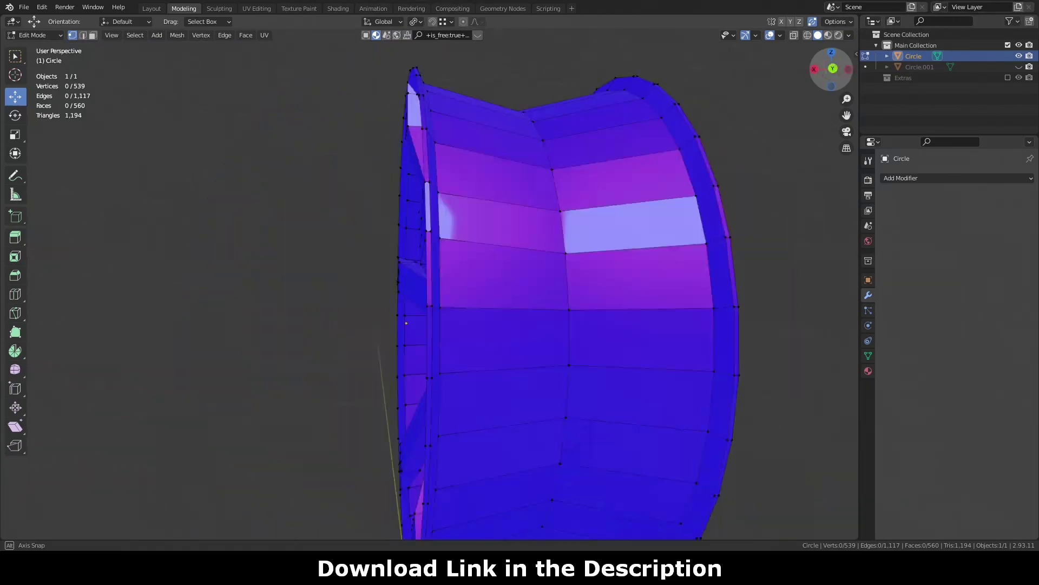
key("3")
left_click(476, 320)
middle_click_drag(587, 209, 623, 227)
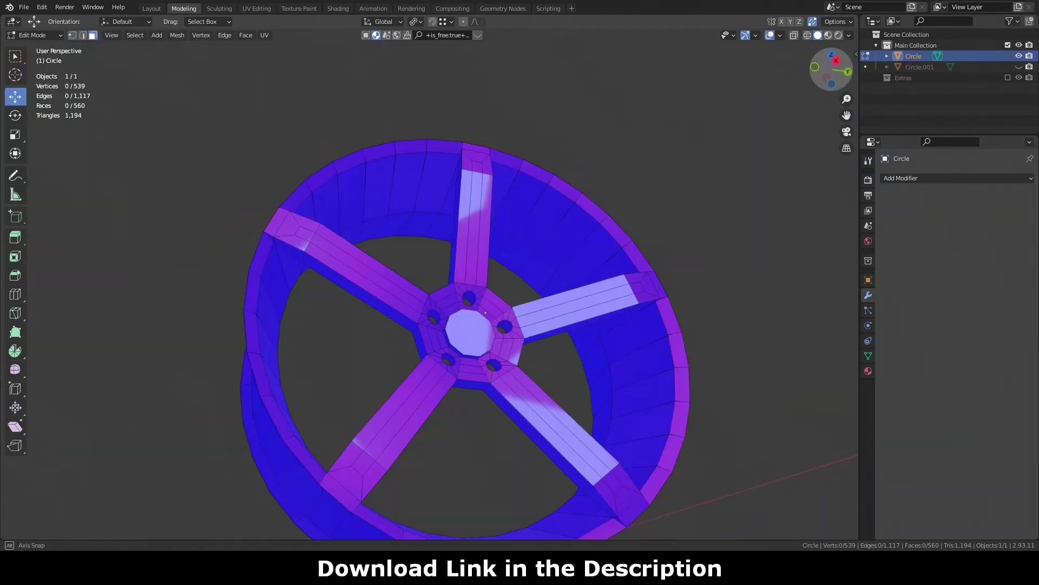
key("KP_3")
key("2")
left_click(246, 34)
left_click(270, 139)
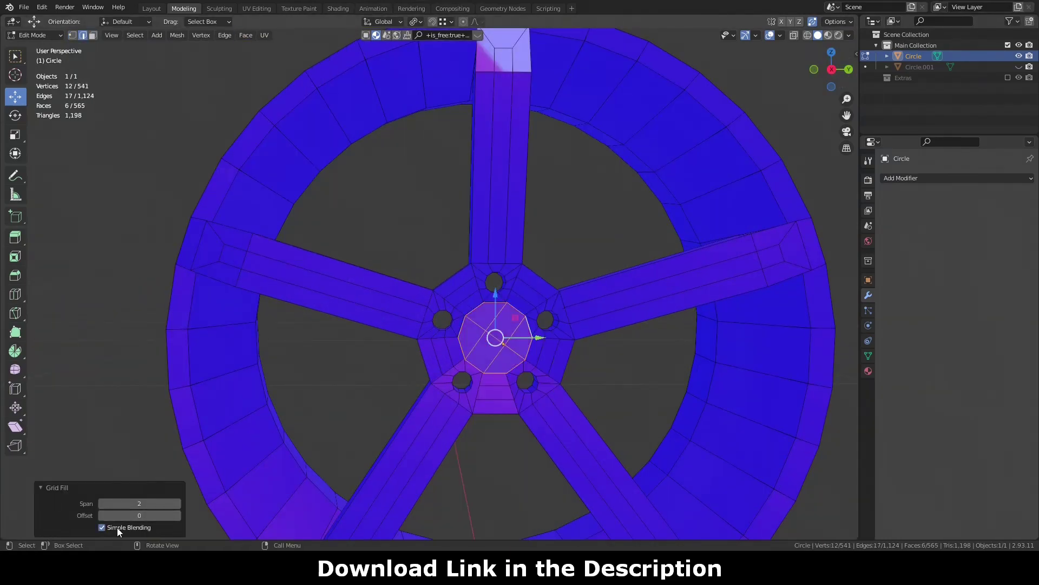
key("alt+a")
Select the edges along the spokes and subdivide them
middle_click_drag(642, 185, 541, 228)
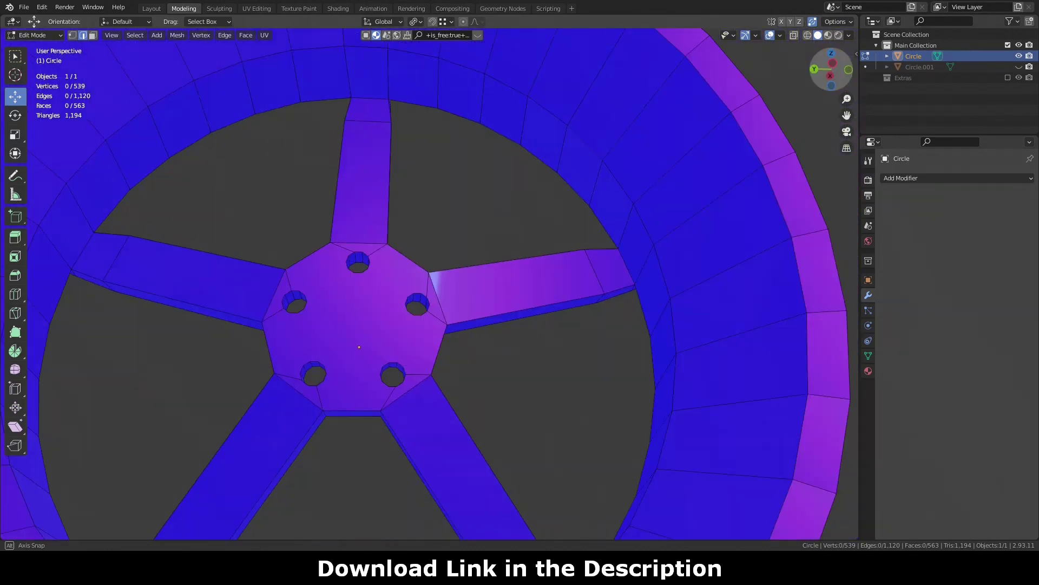
mouse_move(487, 271)
middle_mouse_down()
mouse_move(433, 189)
mouse_move(405, 243)
middle_mouse_up()
left_click(395, 193)
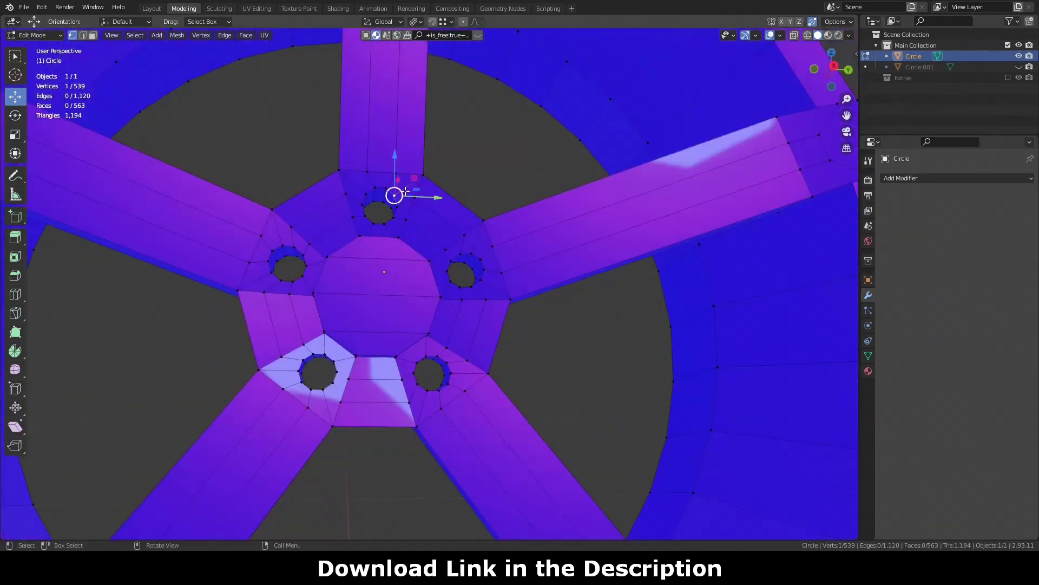
middle_click_drag(395, 193, 379, 206)
left_click_drag(828, 73, 827, 80)
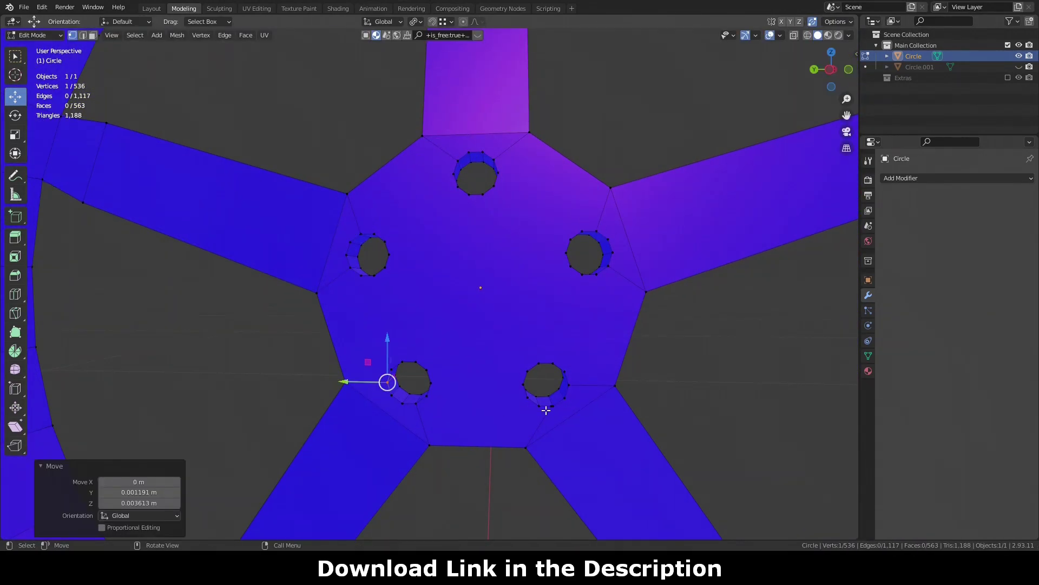
scroll(546, 411, "down", 5)
mouse_move(487, 271)
middle_mouse_down()
mouse_move(433, 244)
mouse_move(473, 216)
mouse_move(667, 224)
middle_mouse_up()
right_click(473, 210)
left_click(473, 211)
Move a single vertex at a spoke end to refine its shape
key("b")
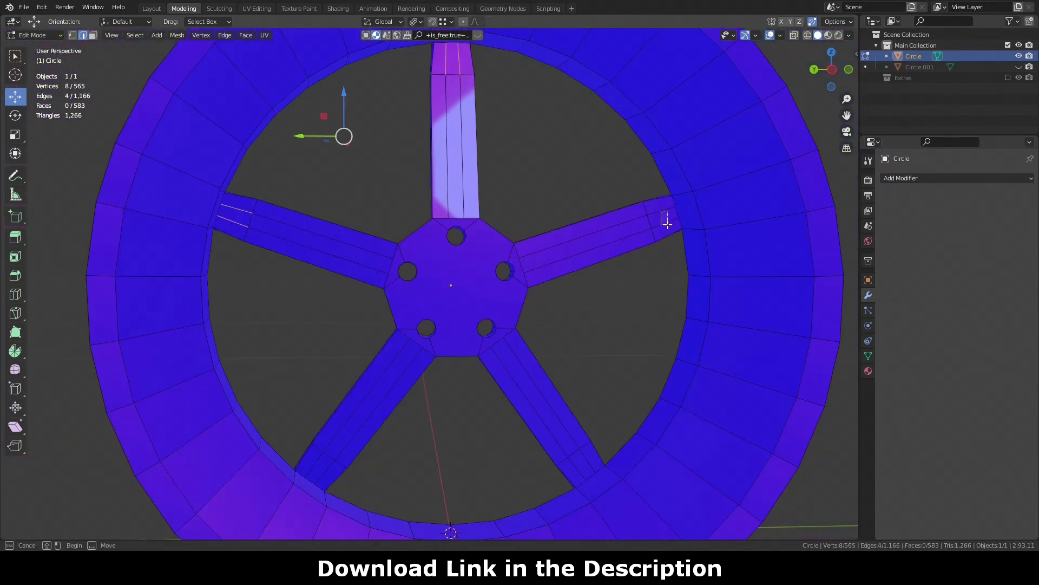
left_click(324, 493)
key("g")
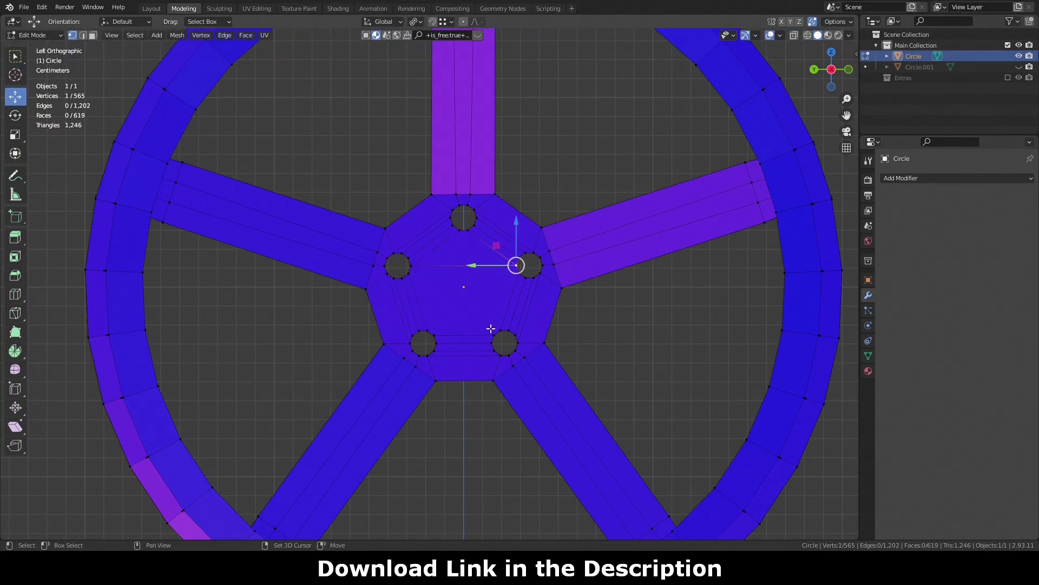
mouse_move(466, 288)
middle_mouse_down()
mouse_move(325, 199)
mouse_move(707, 168)
middle_mouse_up()
Run CleanUp, join the pieces into one Rim object, and add weighted normals
key("Tab")
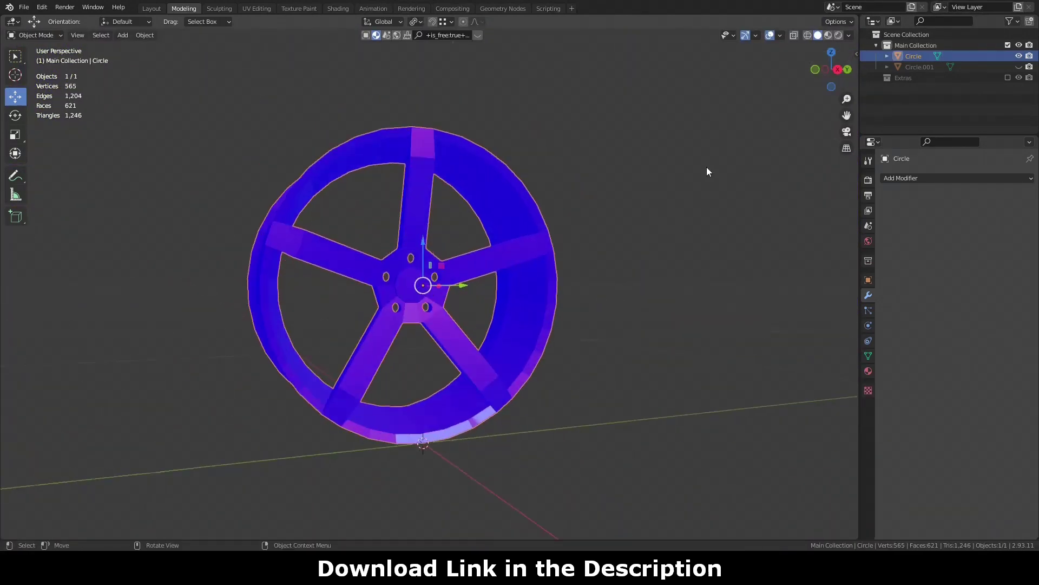
scroll(654, 180, "up", 1)
left_click(868, 280)
left_click(957, 453)
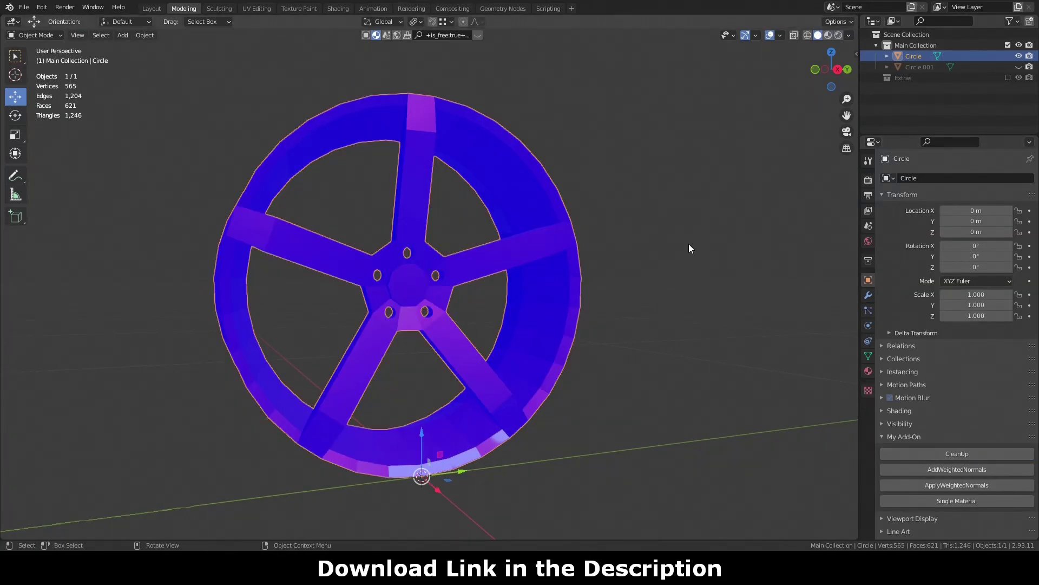
left_click(956, 469)
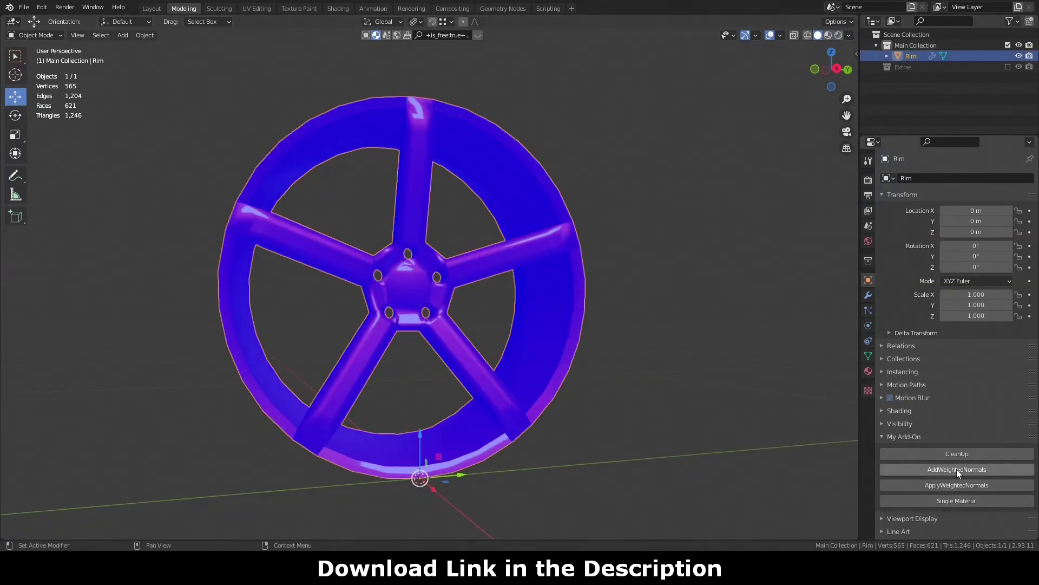
left_click(868, 356)
key("Tab")
Orbit the view to see the rim from the side
left_click_drag(817, 74, 730, 227)
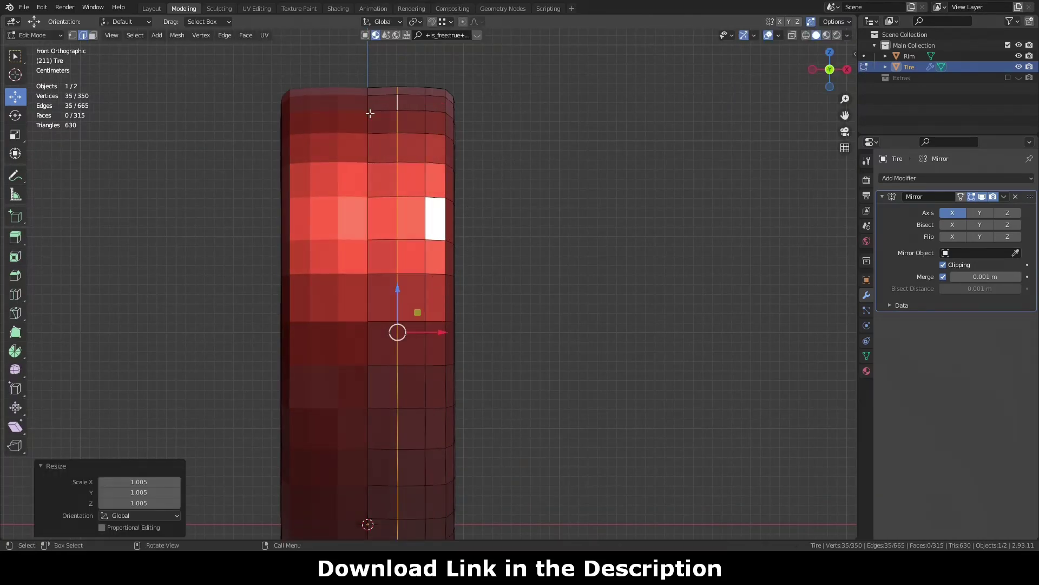
Scale the tread face strip and triangulate its faces
key("s")
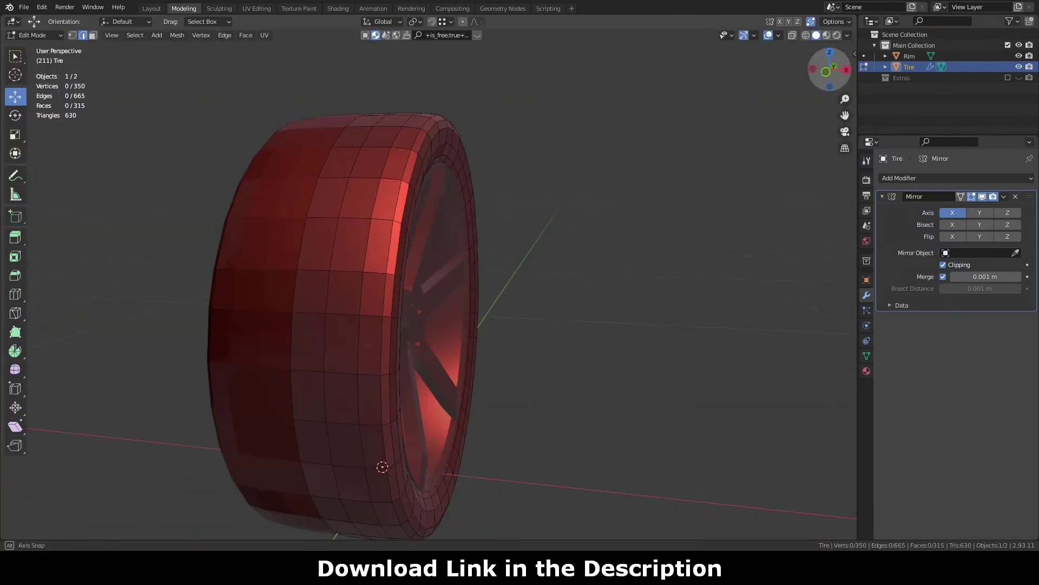
middle_click_drag(488, 324, 519, 303)
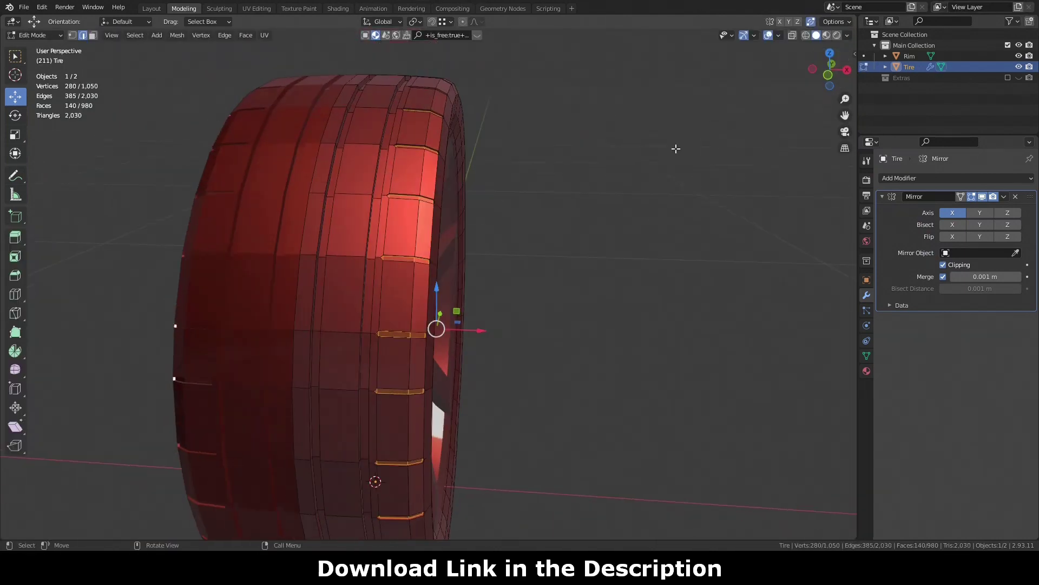
right_click(536, 324)
left_click(536, 324)
Select the zigzag edge loop across the tread and a single tread vertex
key("2")
middle_click_drag(554, 209, 379, 148)
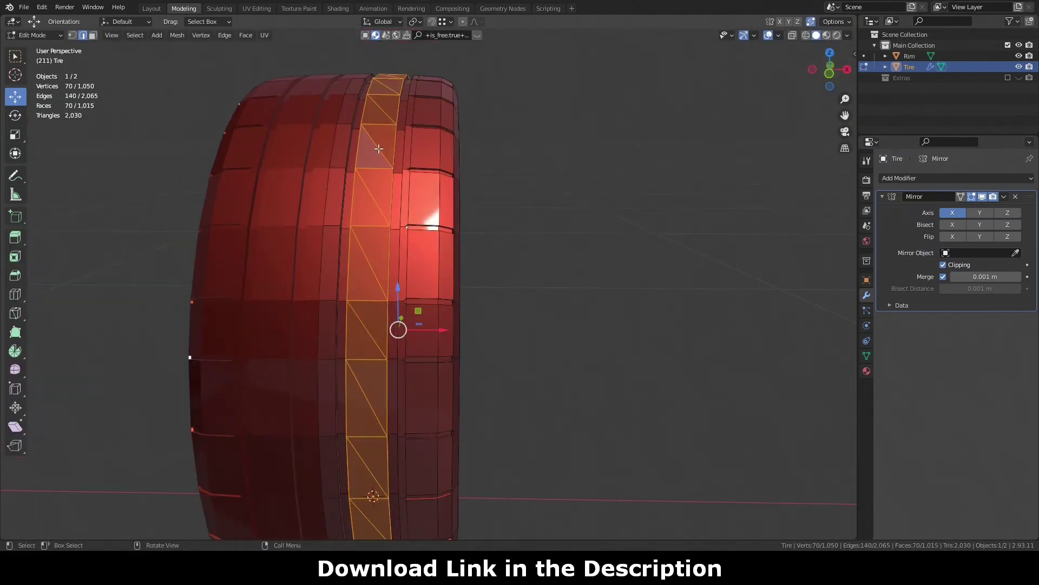
left_click(373, 373, "alt")
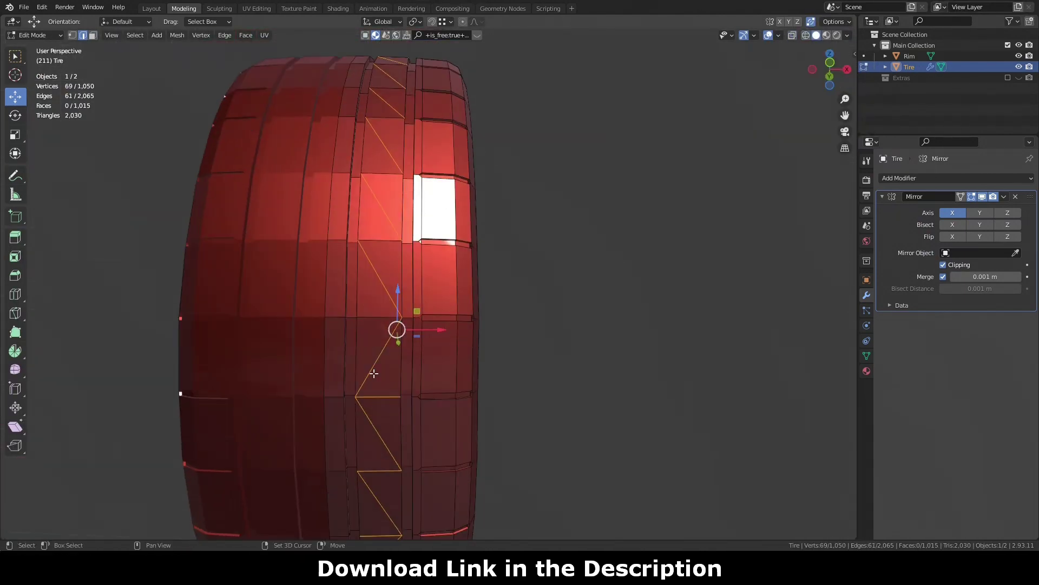
middle_click_drag(384, 110, 379, 346)
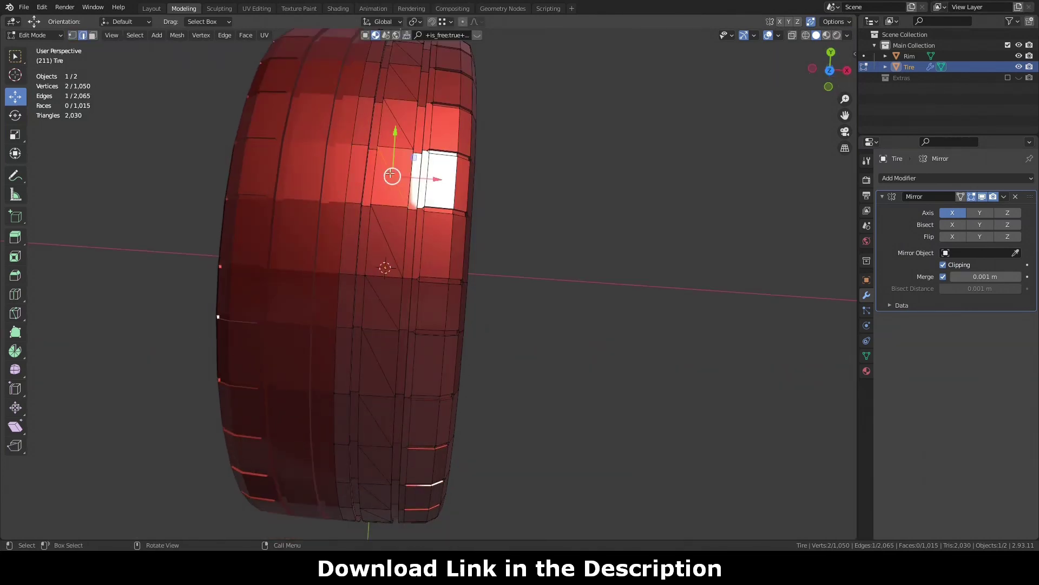
key("1")
left_click(385, 418)
middle_click_drag(386, 418, 345, 276)
left_click_drag(825, 75, 390, 254)
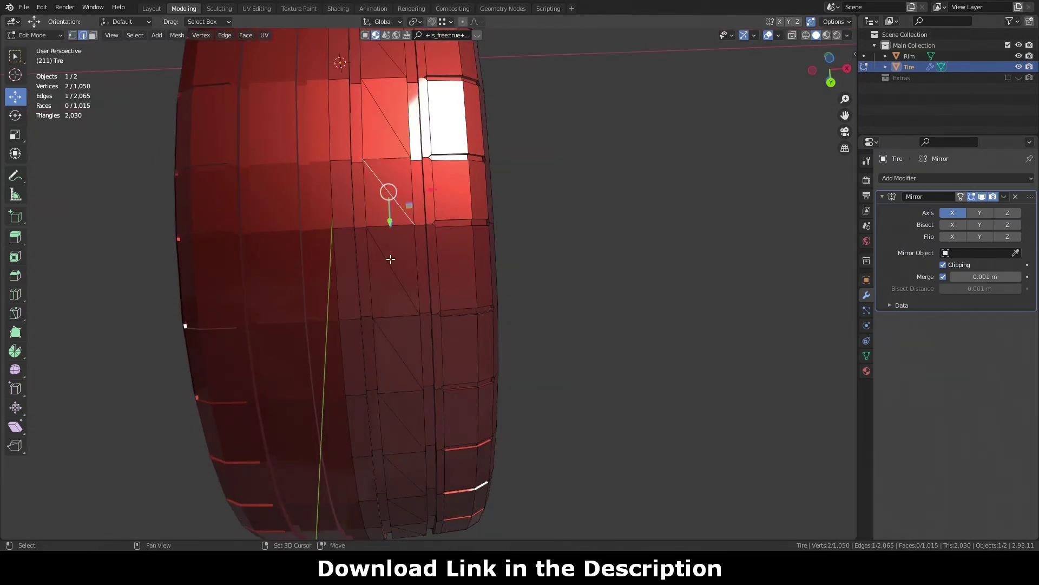
Dissolve the picked tread edges into a zigzag and join the two vertices with J
key("x")
left_click(391, 331)
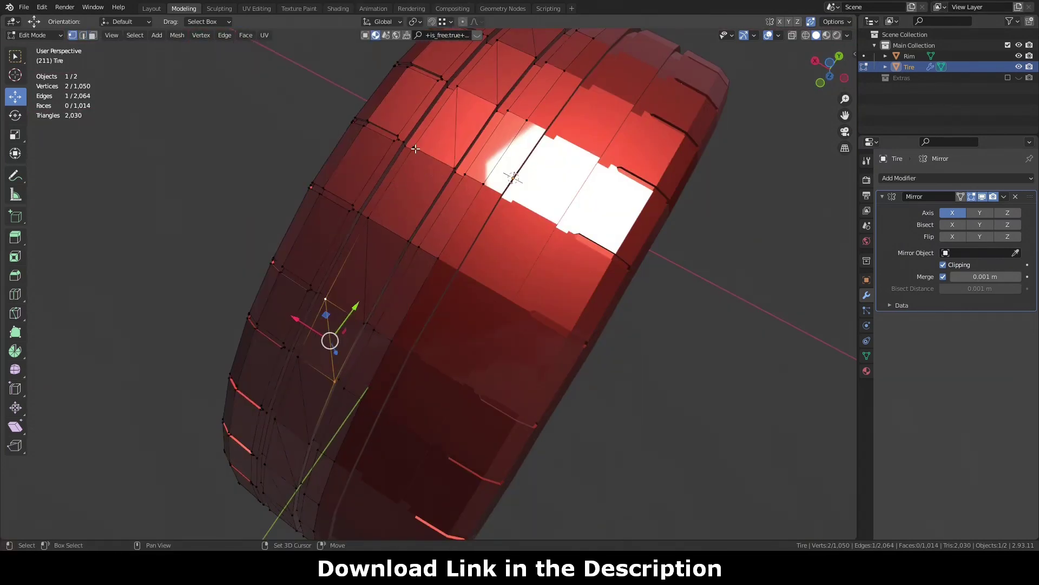
key("j")
mouse_move(415, 149)
middle_mouse_down()
mouse_move(313, 283)
mouse_move(539, 208)
middle_mouse_up()
Bevel a tread edge loop into a groove, undoing an accidental deselect
key("2")
left_click(313, 282, "alt")
key("ctrl+b")
left_click(560, 509)
mouse_move(560, 509)
middle_mouse_down()
mouse_move(616, 216)
mouse_move(541, 303)
middle_mouse_up()
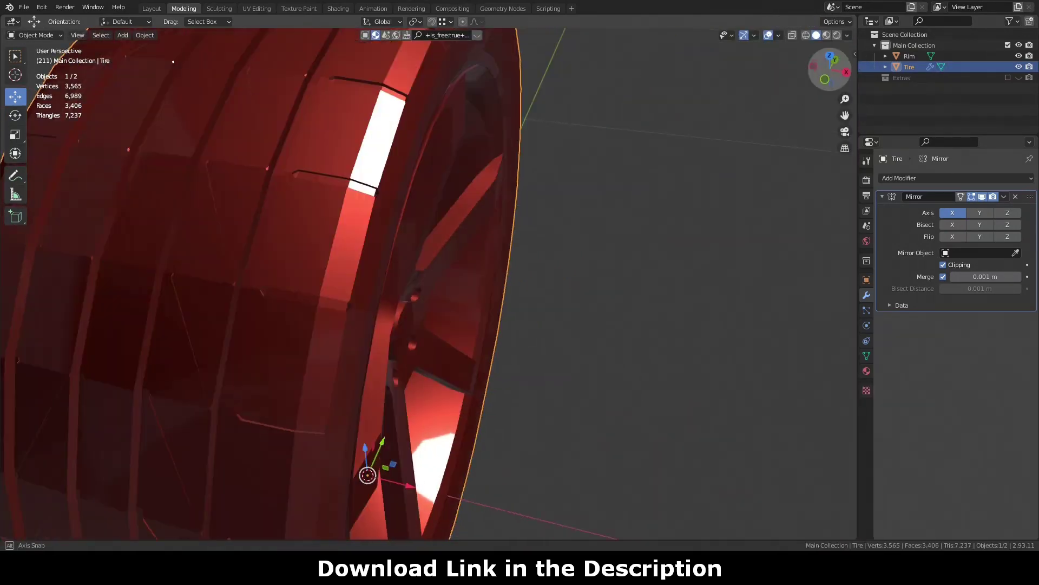
key("Tab")
key("alt+a")
key("ctrl+z")
key("ctrl+z")
Bevel the selected tire edges and shade the tire smooth
middle_click_drag(462, 211, 638, 157)
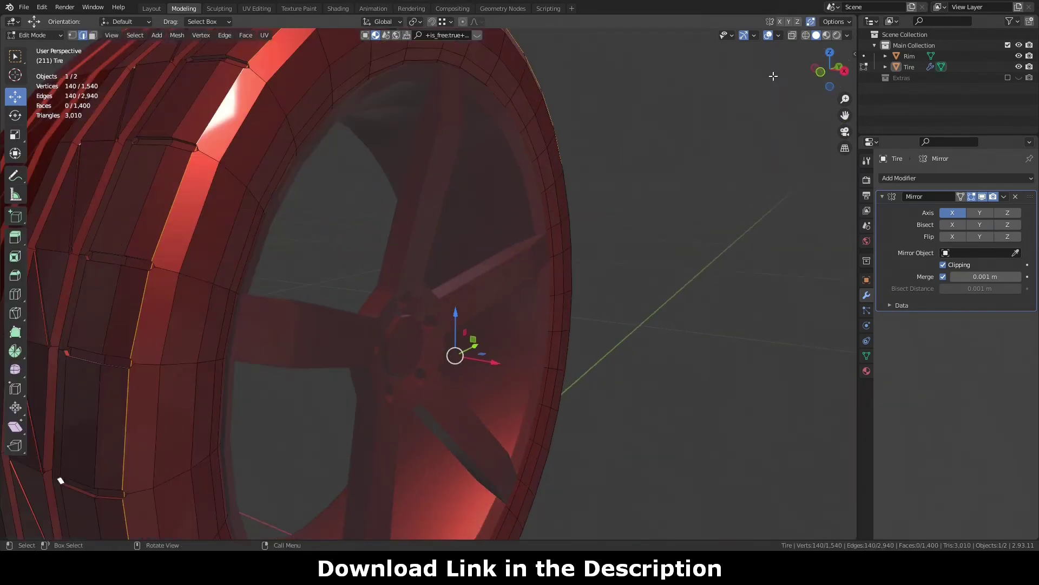
key("ctrl+b")
left_click(597, 175)
right_click(597, 175)
left_click(596, 175)
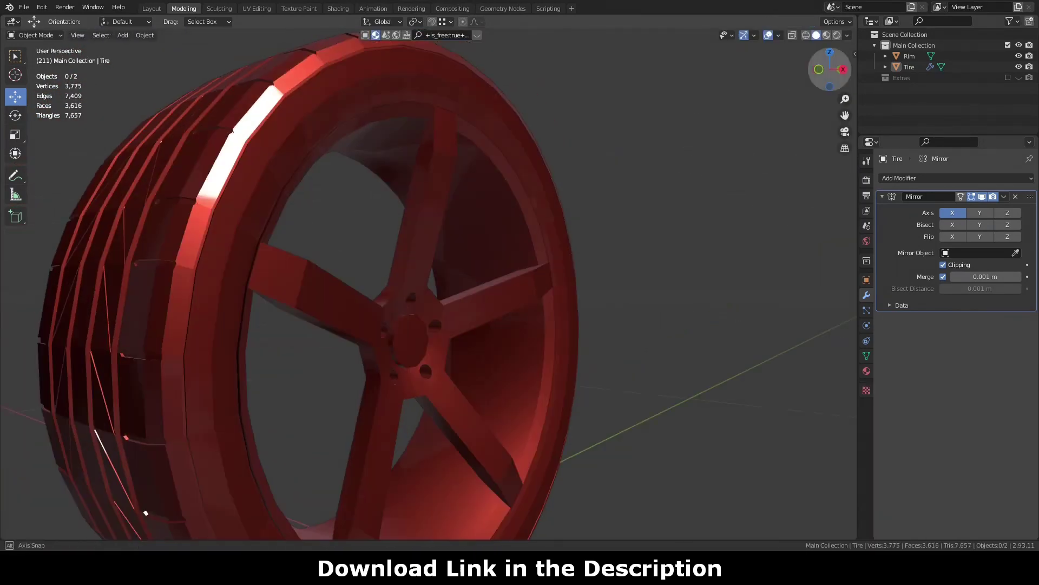
key("Tab")
Inspect the whole tire and add a second tread edge loop to the selection
mouse_move(830, 69)
left_mouse_down()
mouse_move(820, 65)
mouse_move(807, 122)
left_mouse_up()
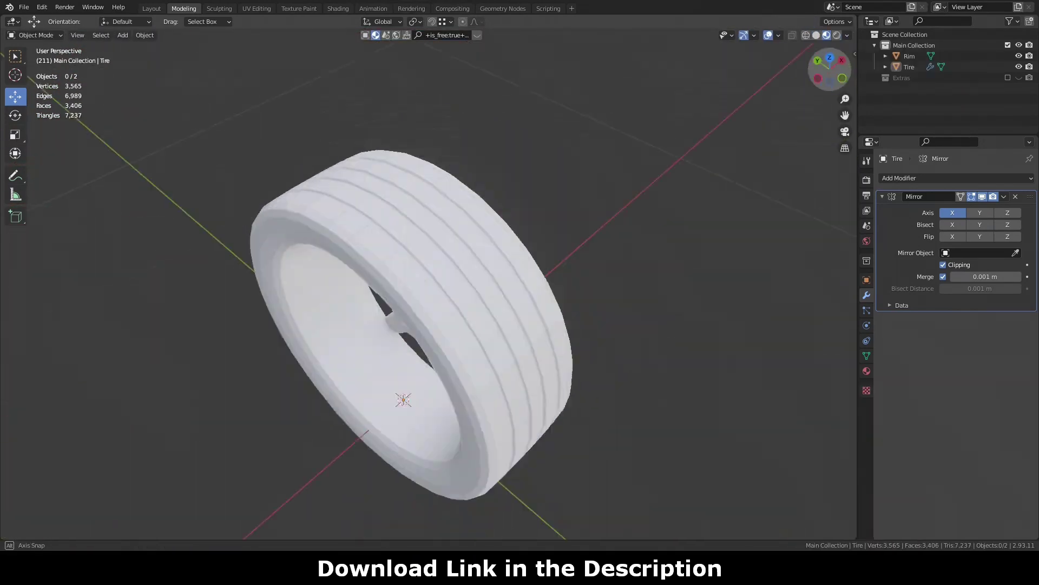
scroll(807, 121, "up", 5)
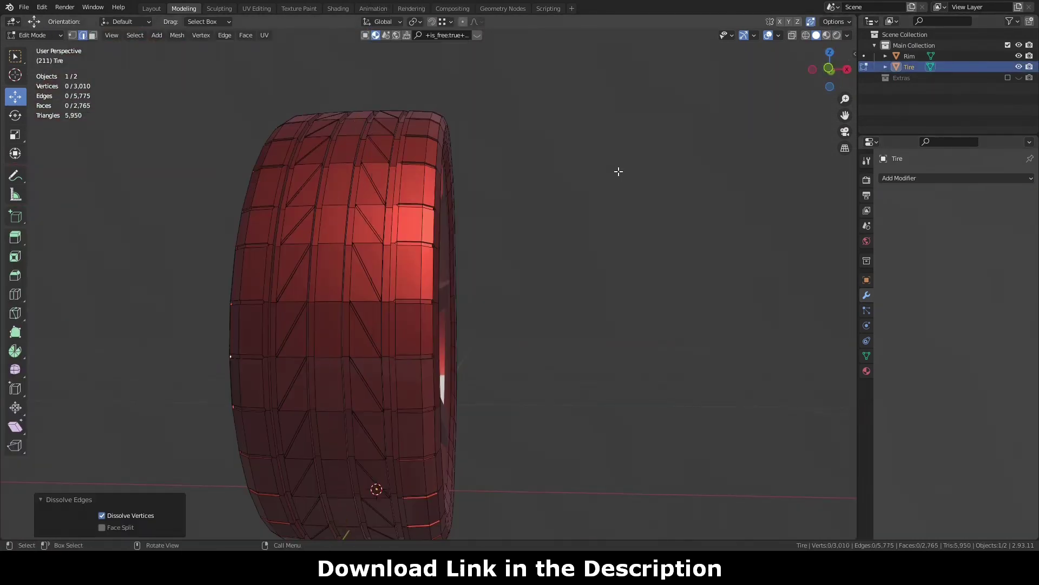
left_click_drag(830, 69, 829, 71)
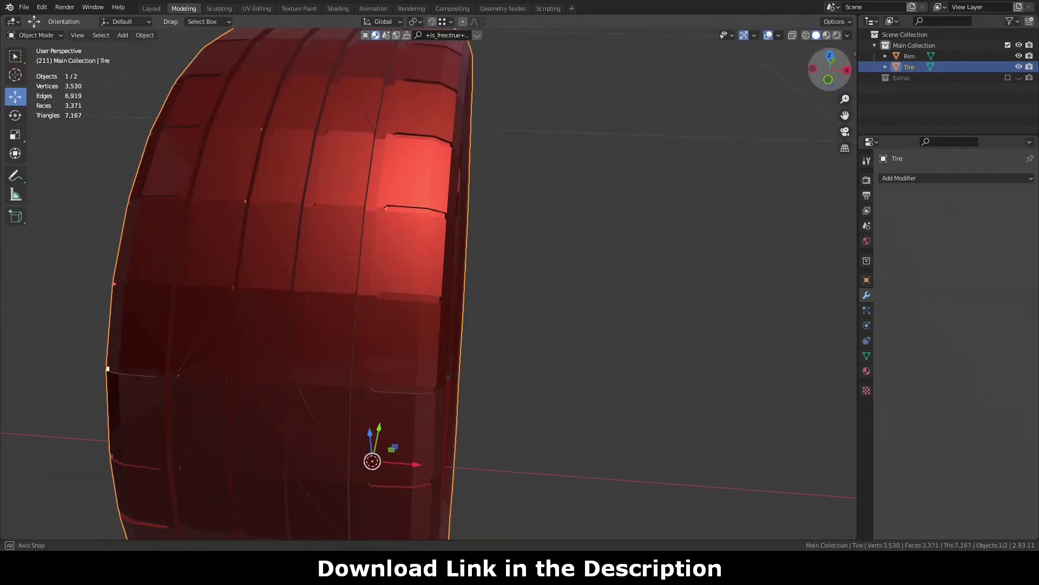
scroll(352, 146, "up", 3)
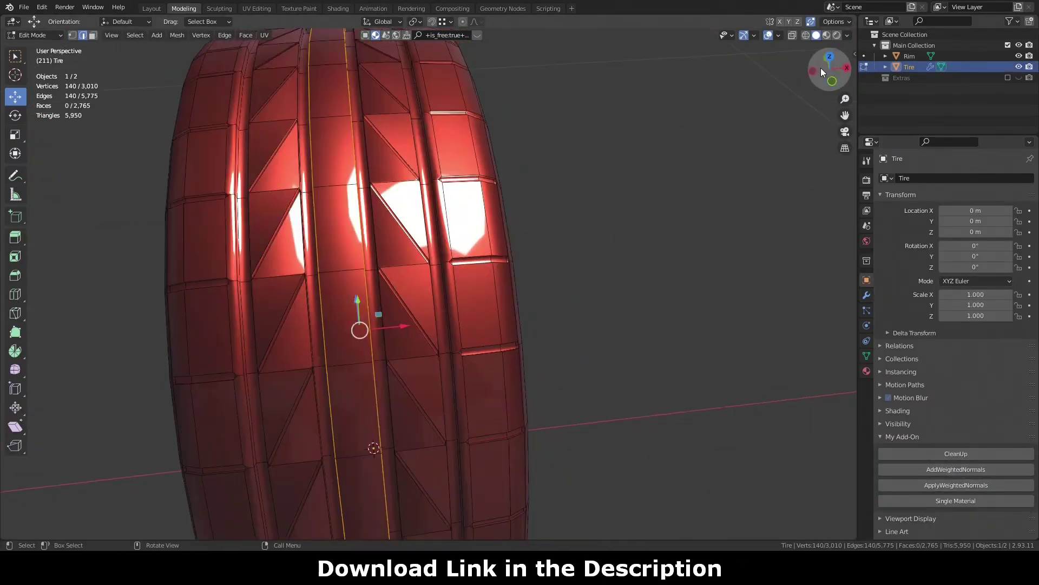
left_click(208, 114, "alt+shift")
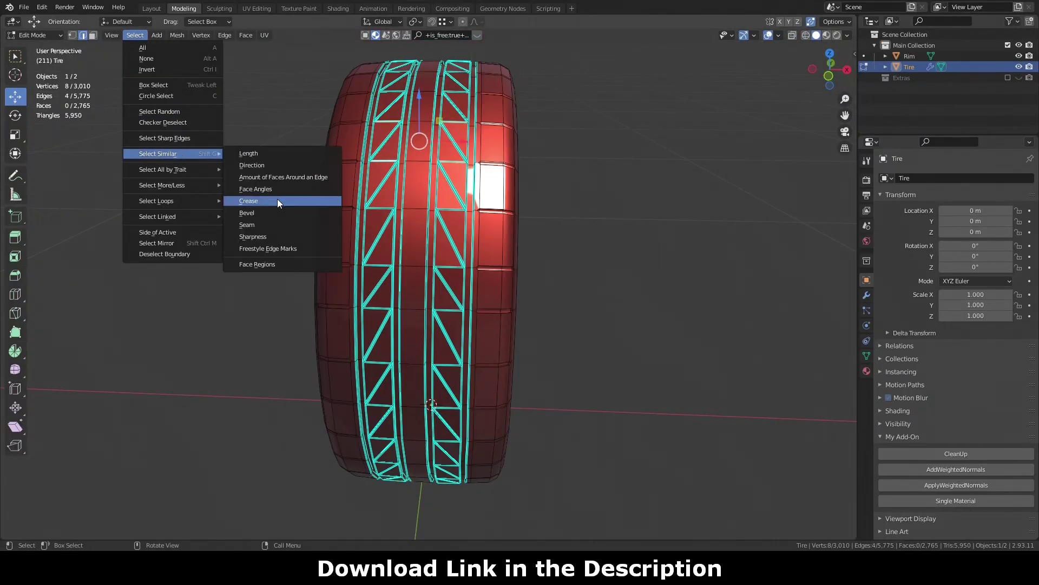
Select all same-crease tread edges and view the tire front-on in wireframe for edge tools
left_click(277, 201)
key("KP_1")
key("shift+z")
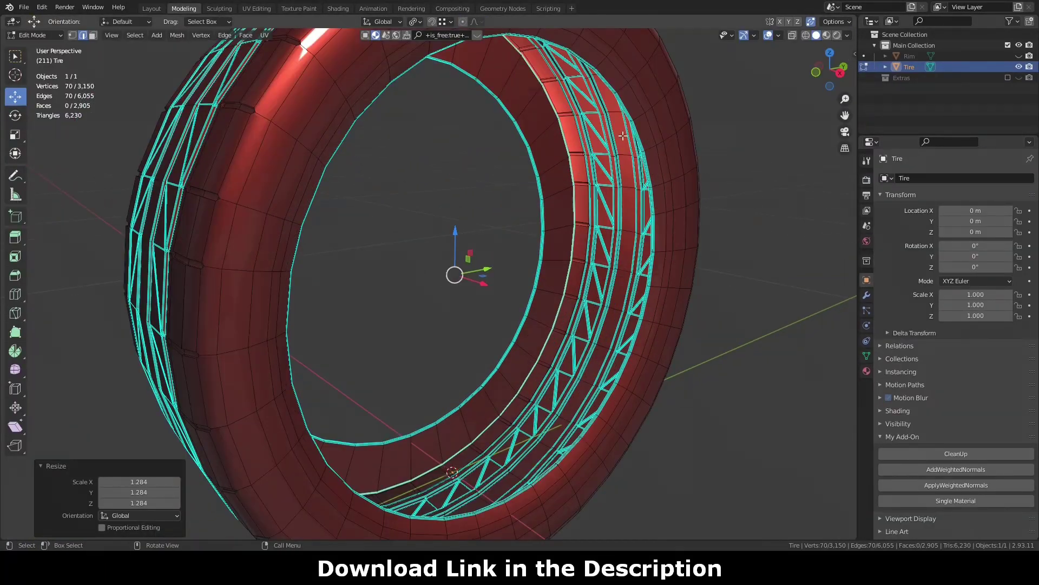
right_click(623, 136)
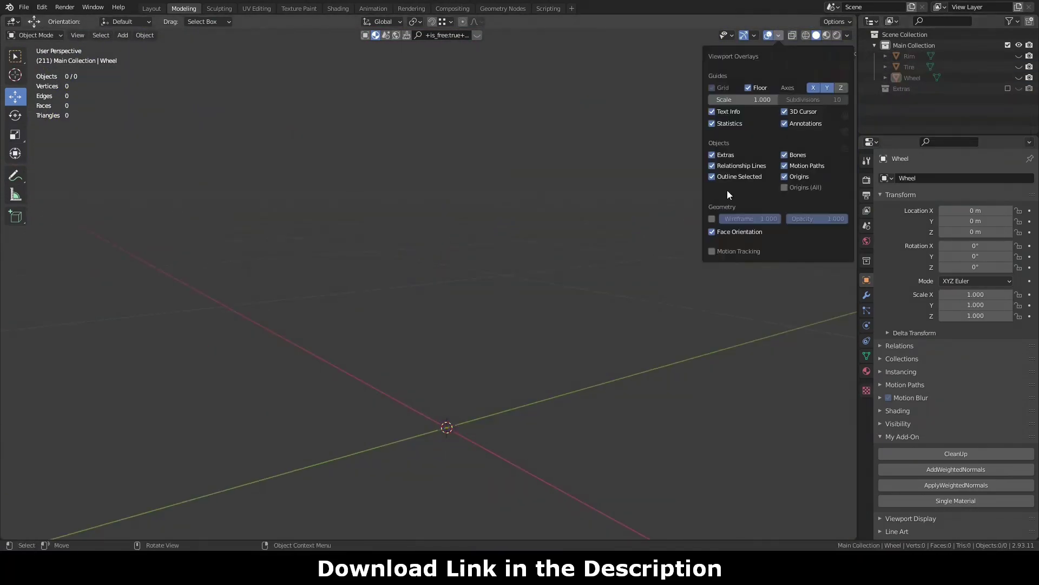
Return to Object Mode with rim and tire selected and bring up BakeLab's Unwrap options
middle_click_drag(433, 270, 450, 260)
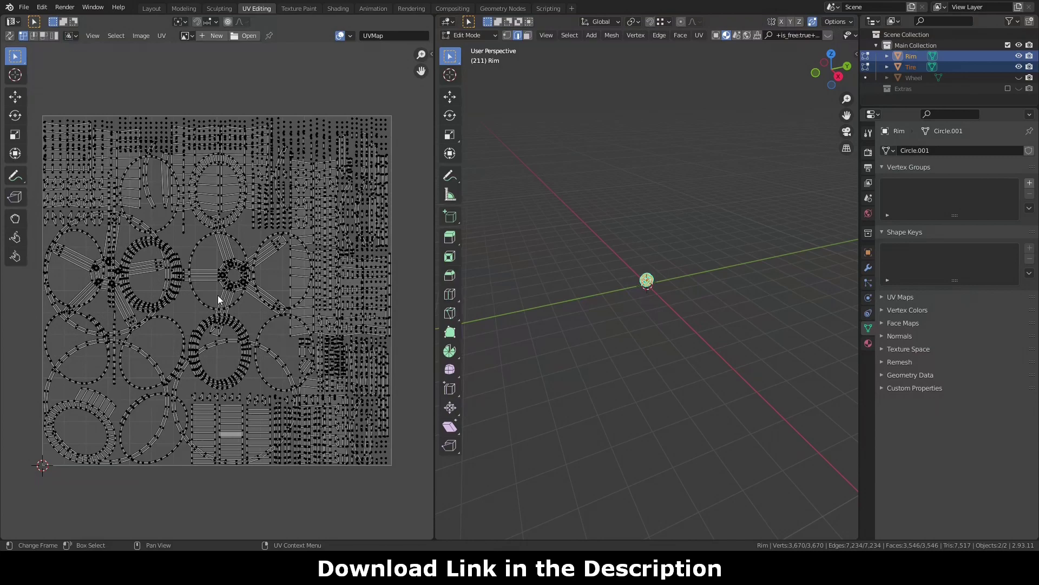
scroll(220, 298, "up", 4)
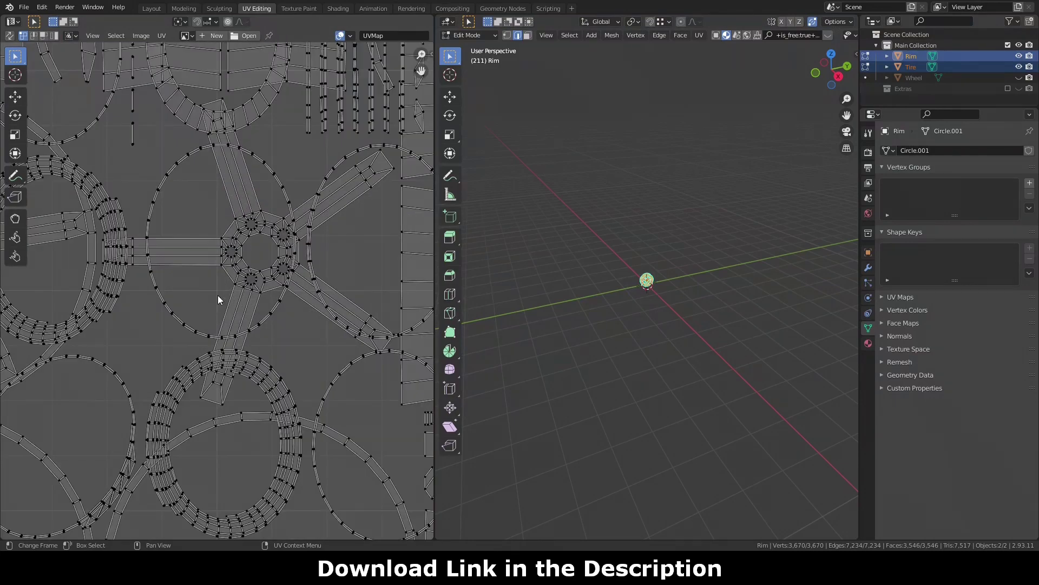
scroll(220, 298, "down", 4)
key("Tab")
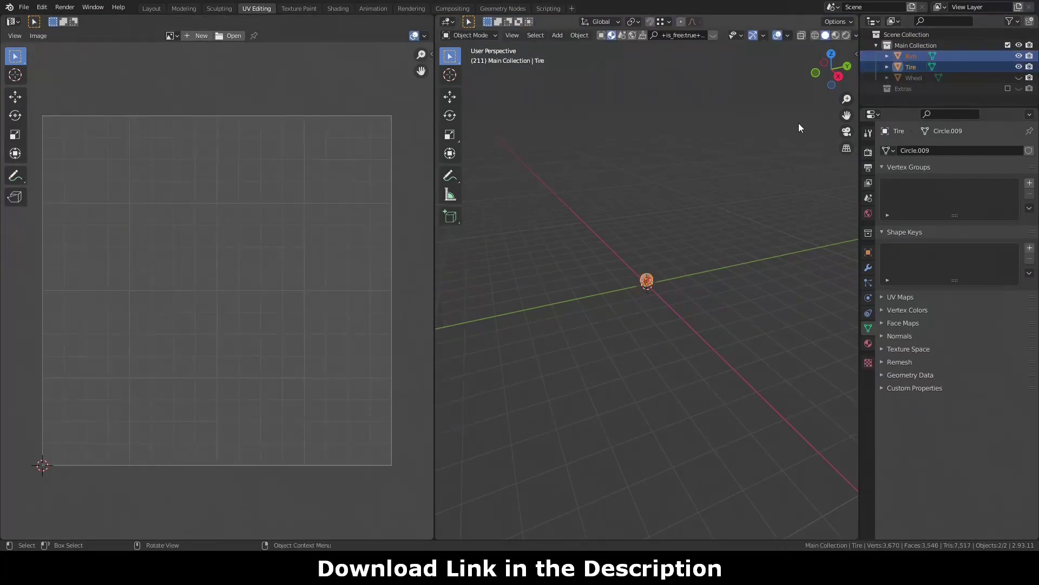
left_click(798, 122)
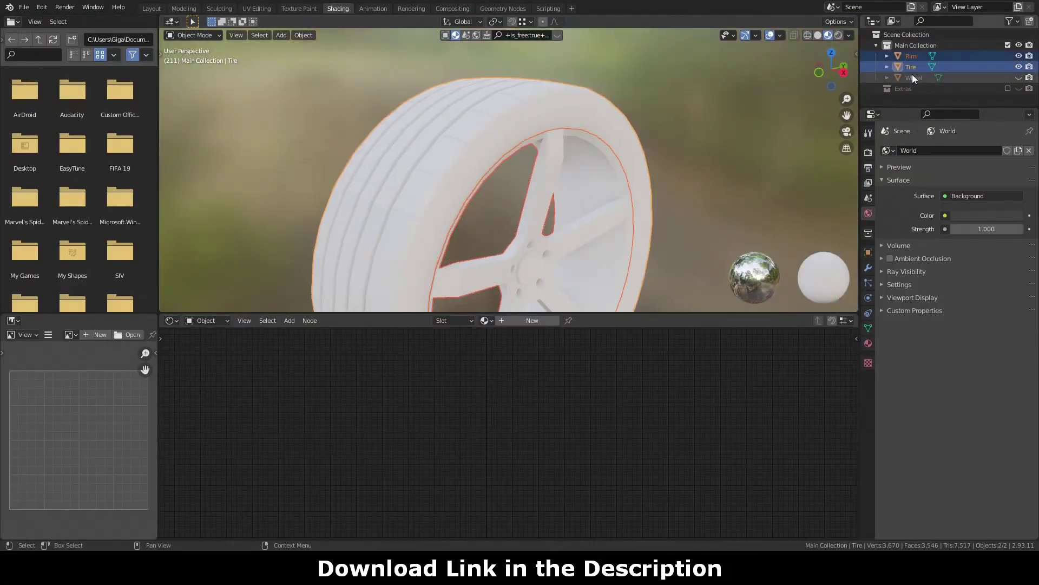
Create and name a new material, then start adding procedural nodes with Shift+A
left_click(868, 343)
left_click(952, 186)
double_click(915, 153)
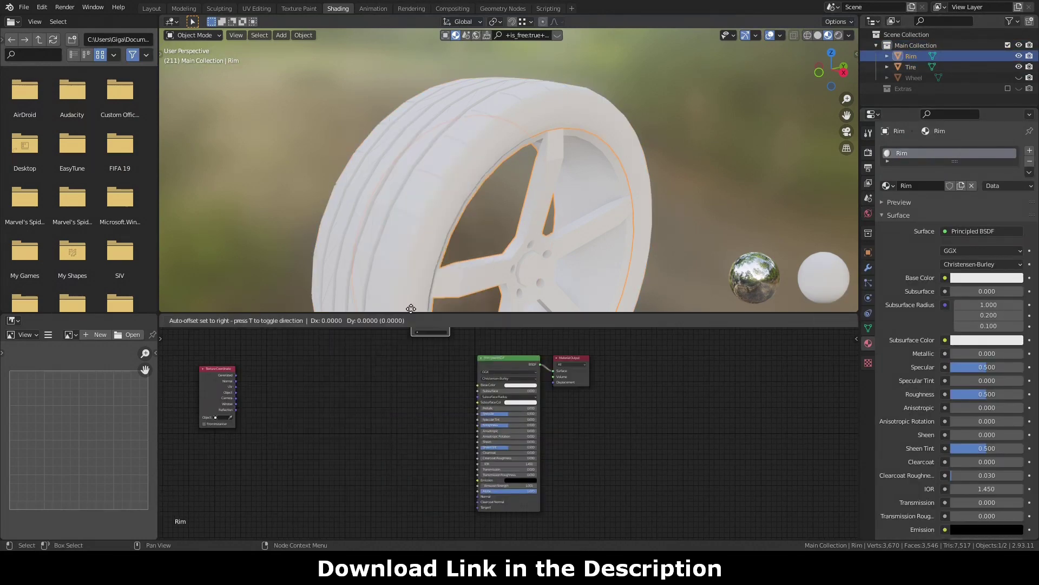
left_click(411, 308)
key("shift+a")
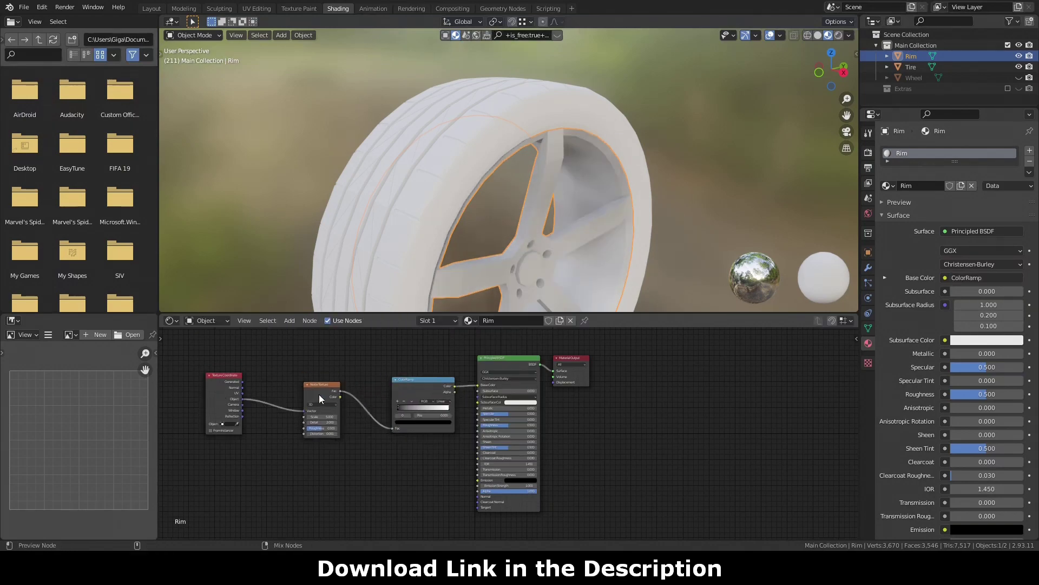
Tune the noise (Detail about 3, higher Scale, slight Distortion); move the white ramp stop to 0.382
left_click(320, 395, "ctrl+shift")
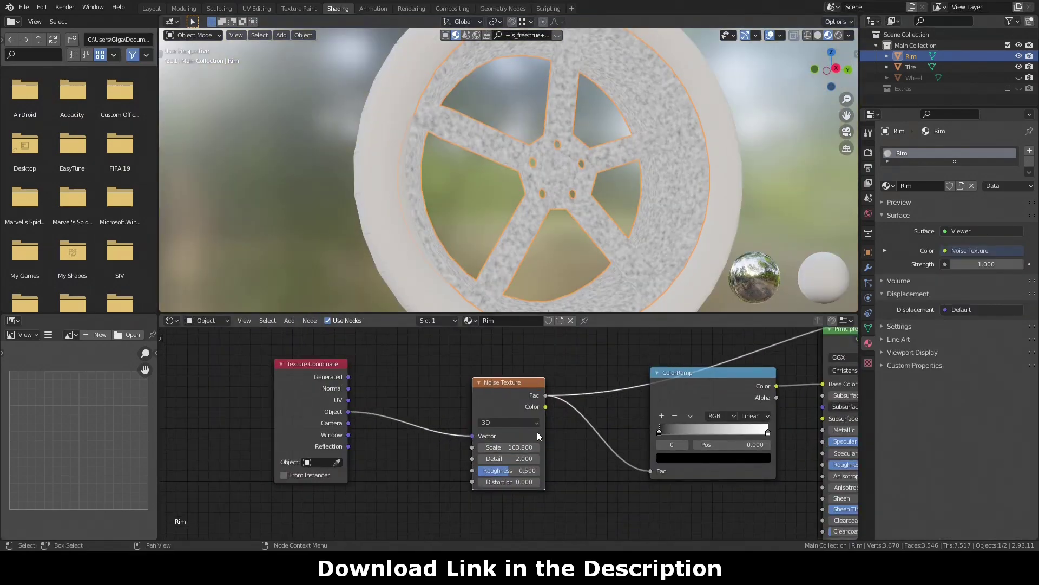
mouse_move(497, 459)
left_mouse_down()
mouse_move(465, 459)
mouse_move(527, 448)
left_mouse_up()
left_click_drag(504, 482, 520, 482)
left_click_drag(769, 432, 699, 430)
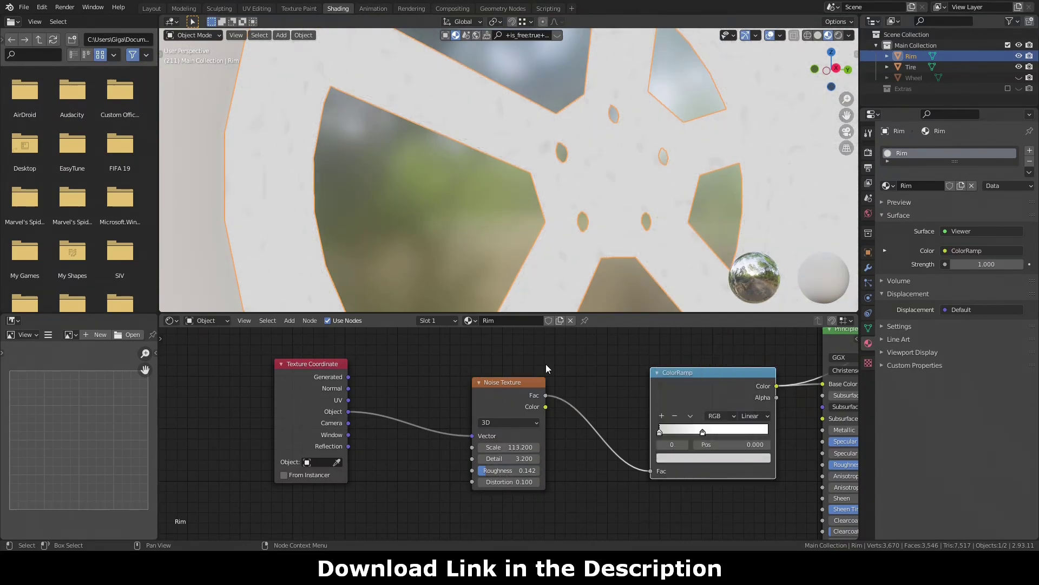
left_click(717, 432)
left_click(713, 457)
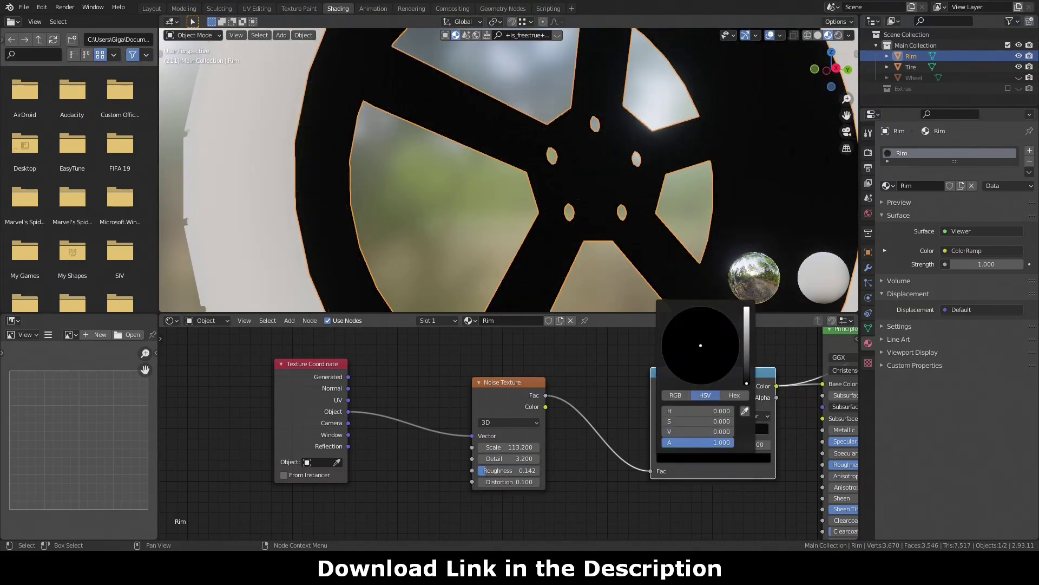
left_click_drag(504, 447, 525, 448)
Inspect the rim from new angles and bring the second ColorRamp into view
middle_click_drag(469, 269, 487, 228)
left_click(714, 457)
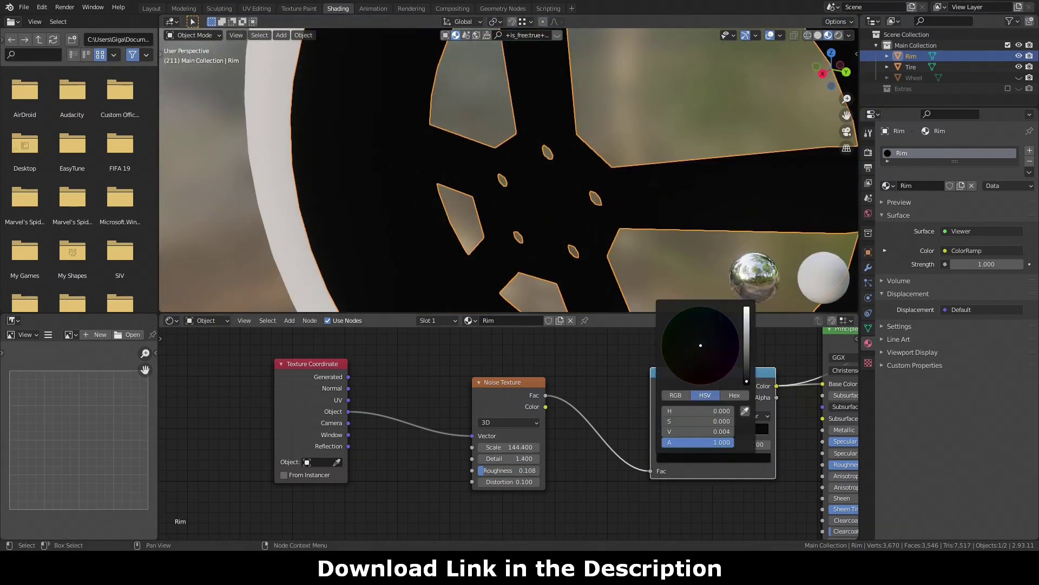
left_click_drag(831, 74, 812, 81)
middle_click_drag(691, 378, 648, 414)
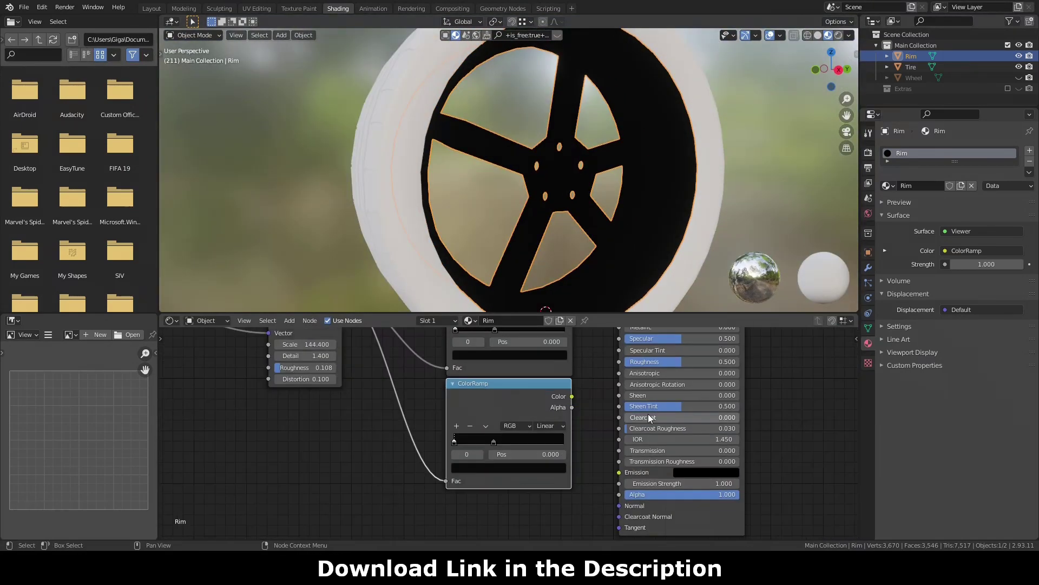
left_click_drag(844, 71, 834, 73)
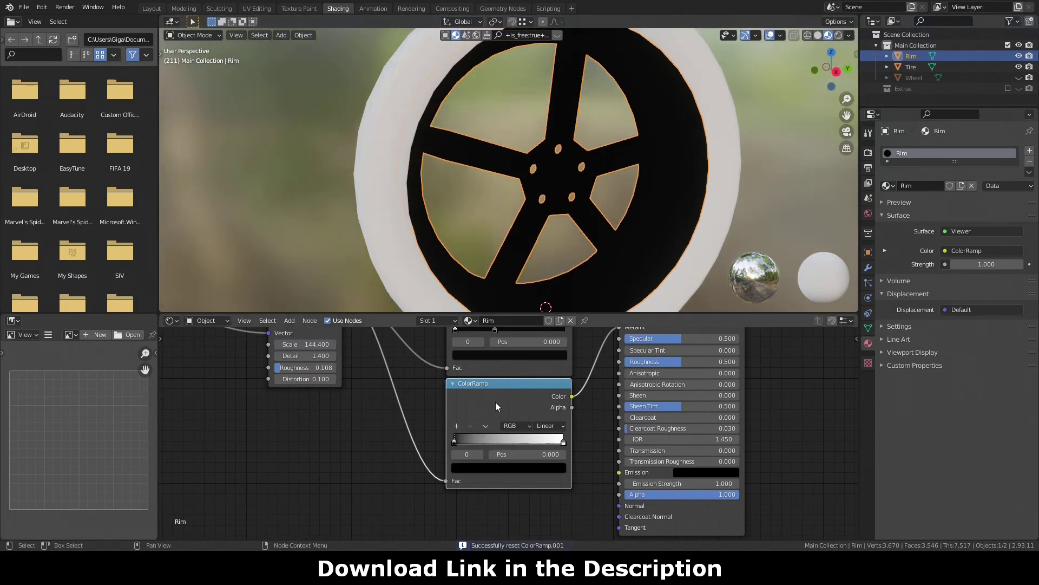
scroll(454, 424, "down", 2)
scroll(454, 419, "down", 2)
left_click(601, 390, "ctrl+shift")
Slide the second ramp's white stop toward black and wire the ramp into Metallic
scroll(449, 388, "up", 4)
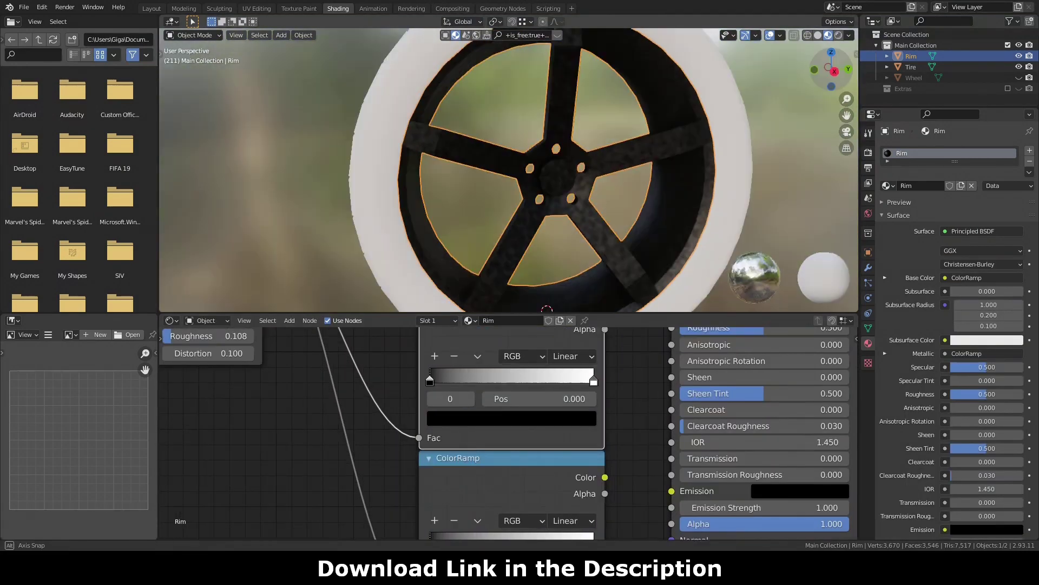
left_click_drag(593, 379, 450, 388)
left_click(512, 418)
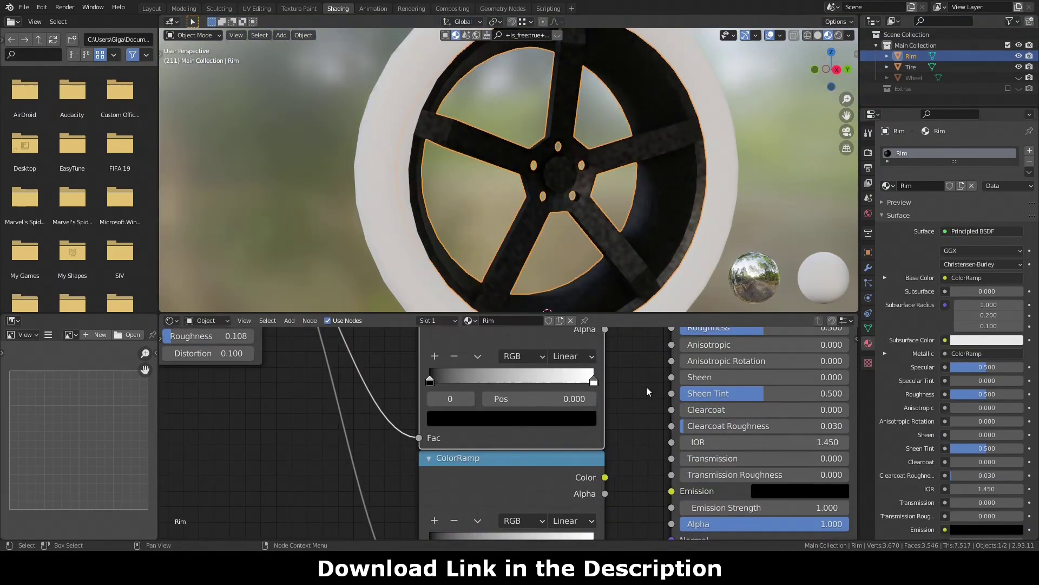
scroll(596, 395, "down", 2)
left_click(510, 423)
left_click_drag(611, 335, 592, 378)
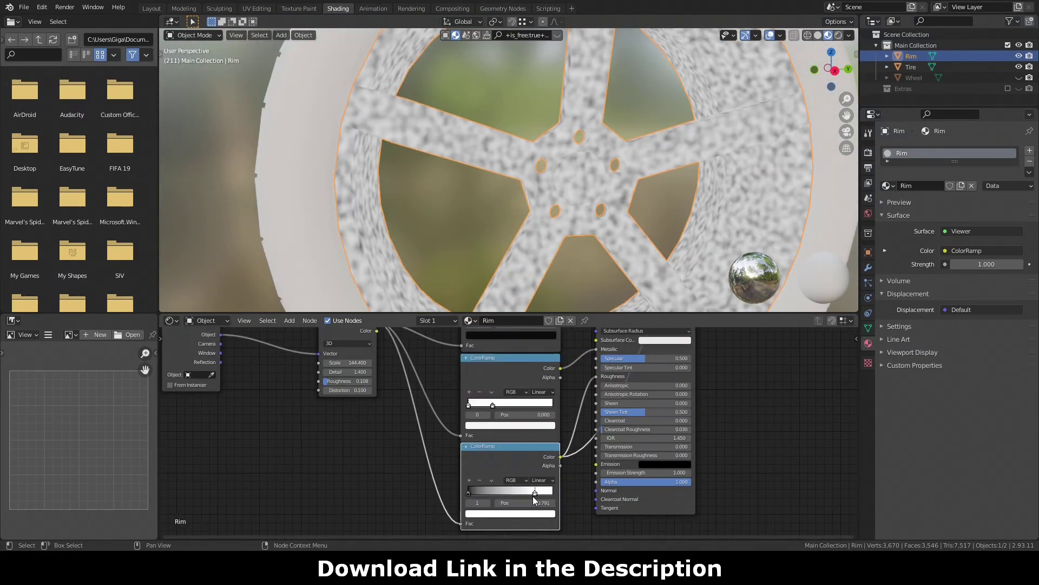
Move the second ramp's black stop to 0.7 and preview the full rim material
left_click_drag(533, 493, 528, 492)
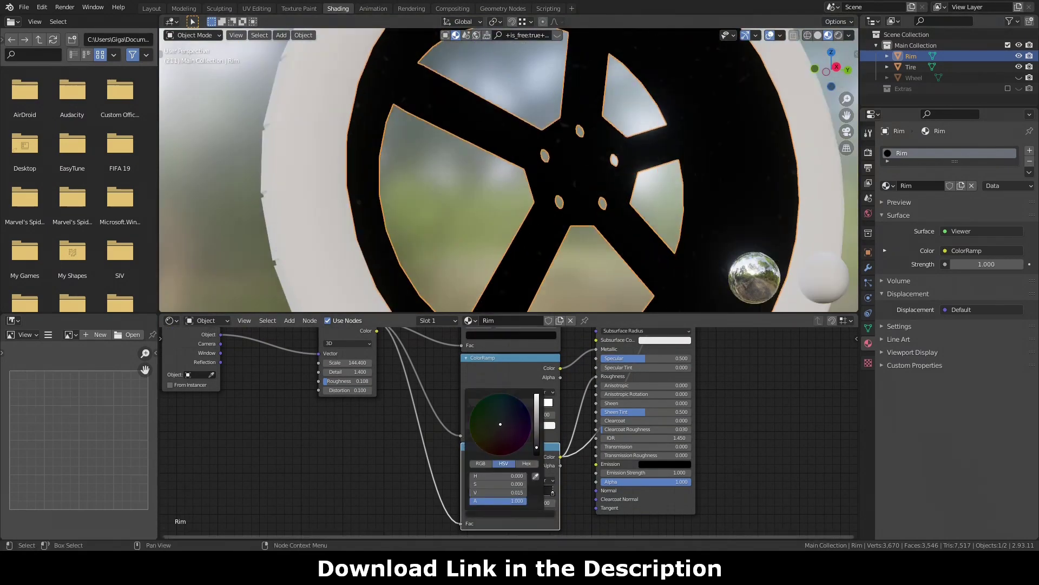
left_click(614, 360, "ctrl+shift")
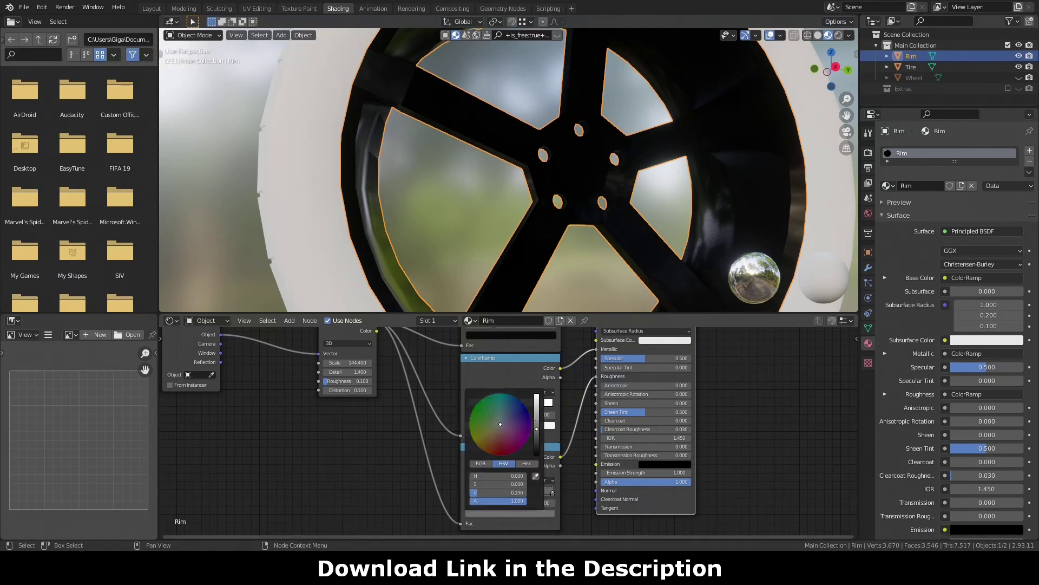
left_click(529, 493)
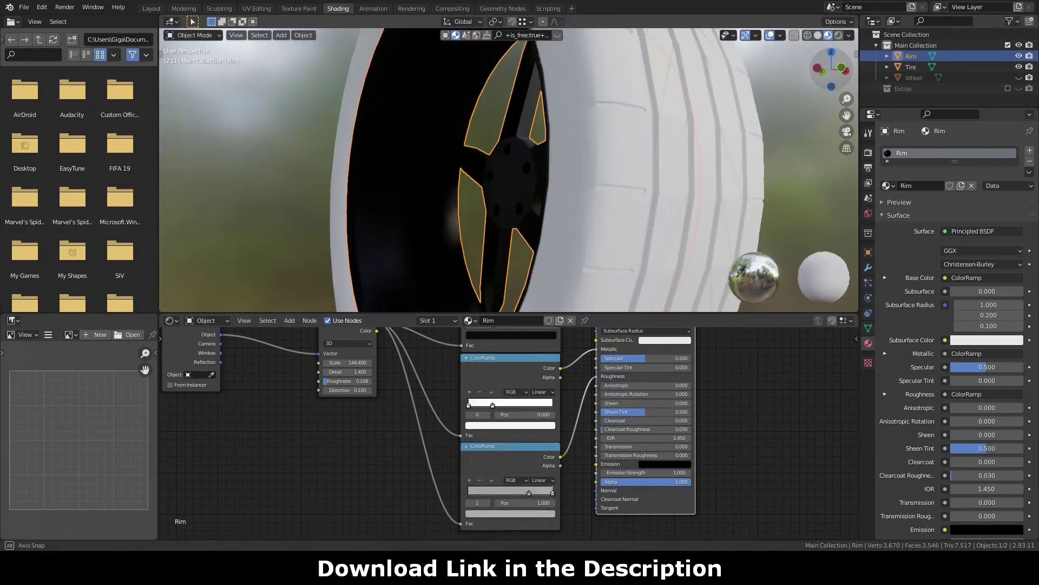
left_click(537, 286)
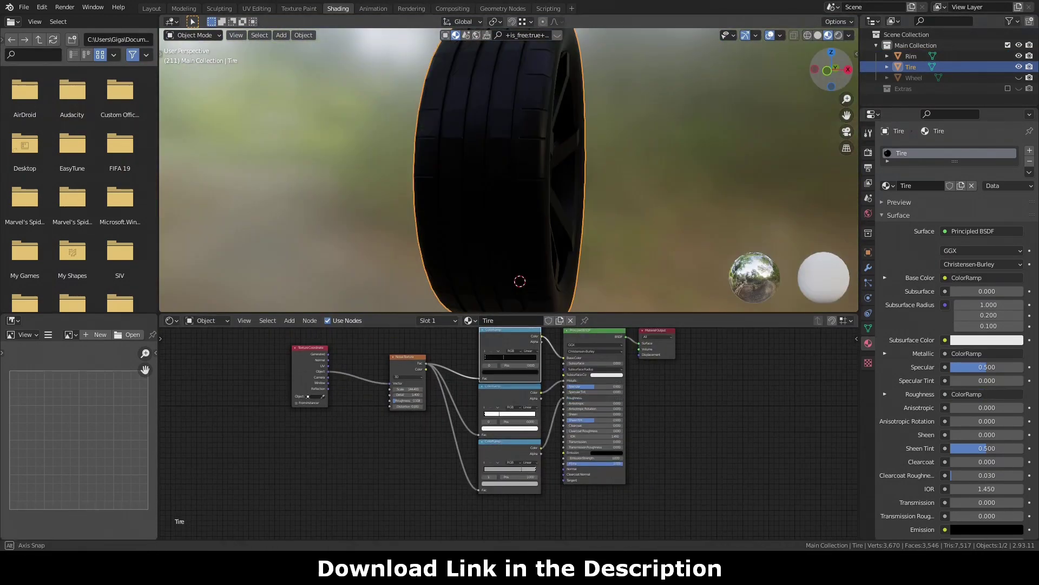
Raise the tire noise Scale toward 592.9 and brighten a ramp stop to grey
left_click(471, 493)
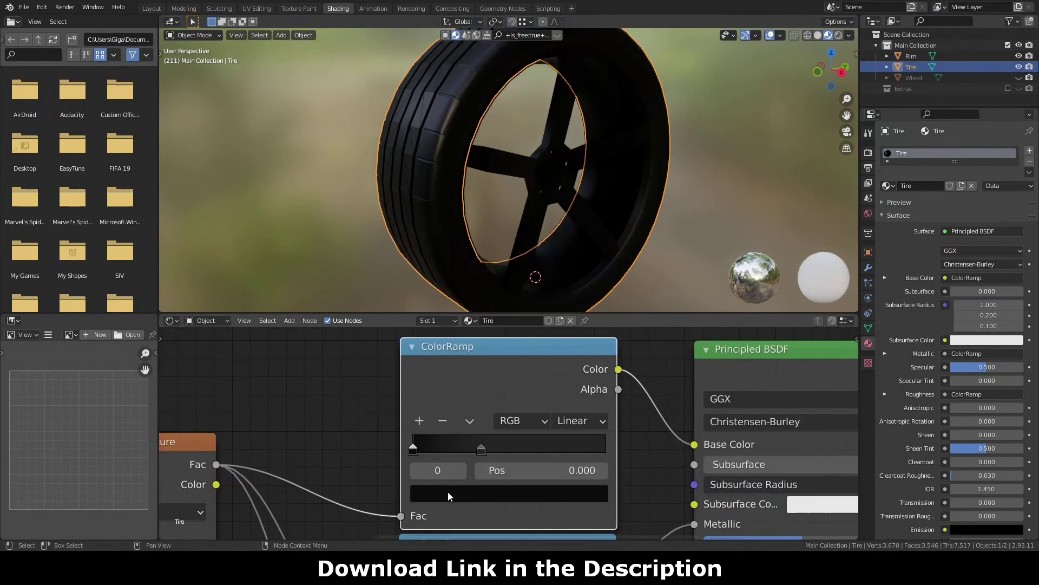
scroll(447, 491, "down", 1)
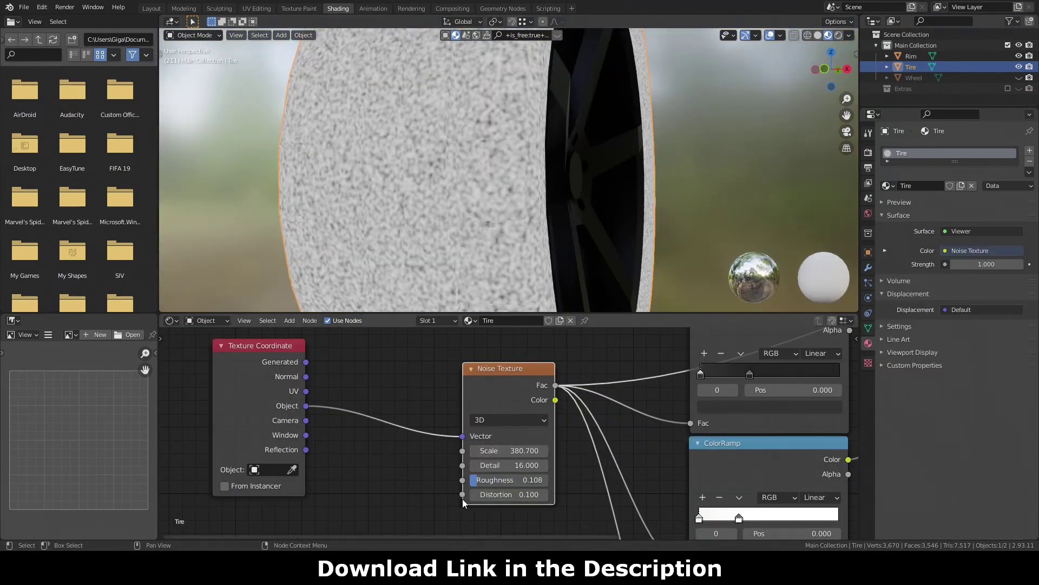
left_click_drag(509, 450, 522, 450)
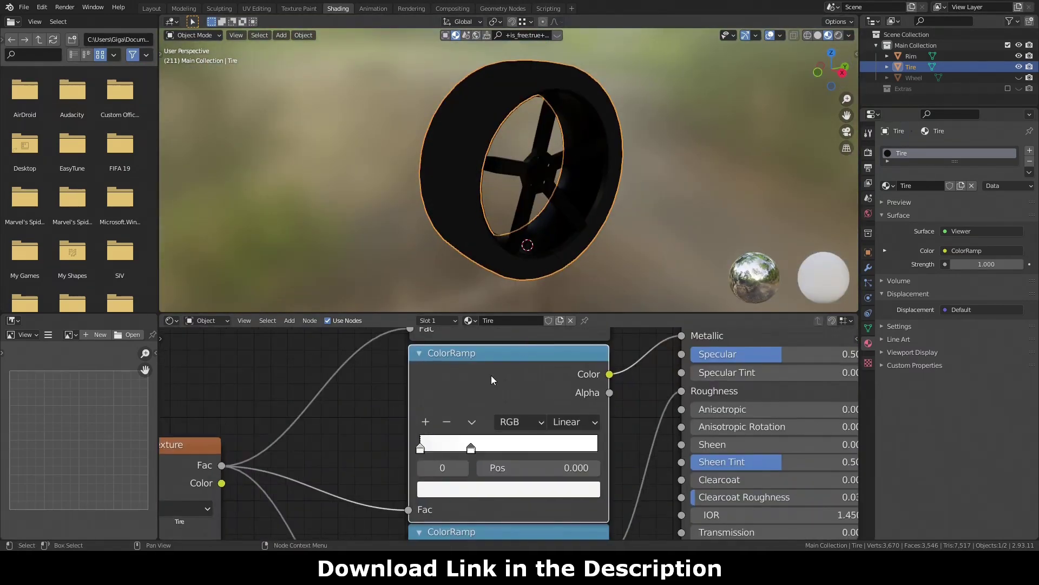
left_click(548, 477)
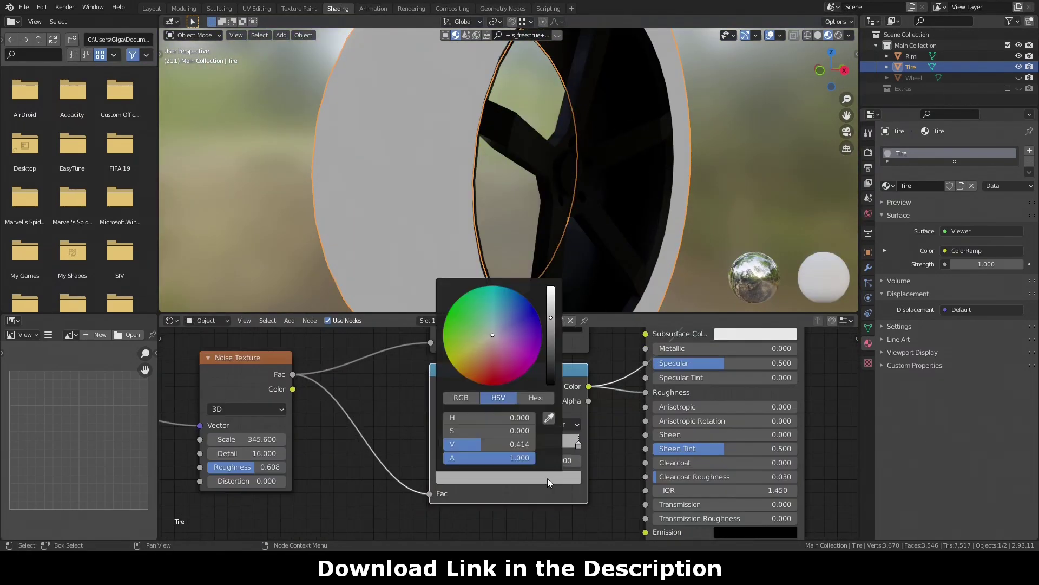
left_click_drag(551, 316, 552, 288)
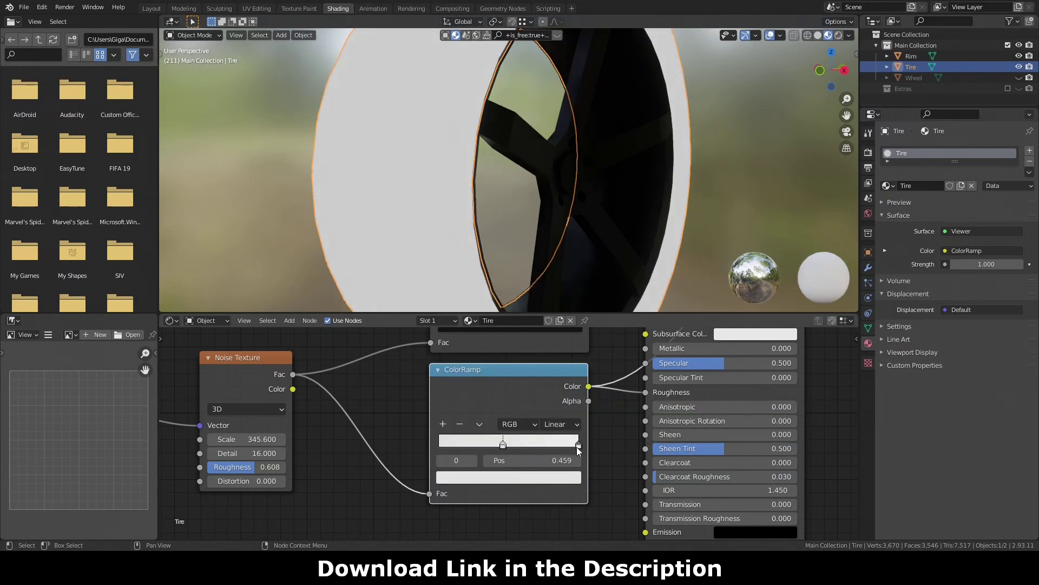
Adjust the middle ramp stop's colour and position, settling it at 0.527
left_click_drag(503, 443, 521, 444)
left_click(545, 479)
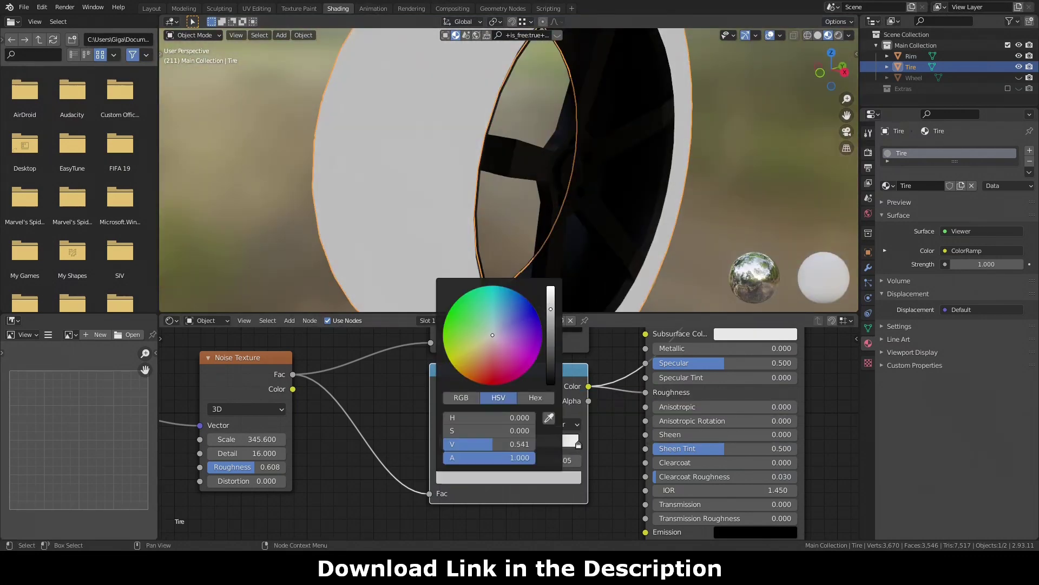
left_click(545, 477)
left_click_drag(525, 444, 529, 444)
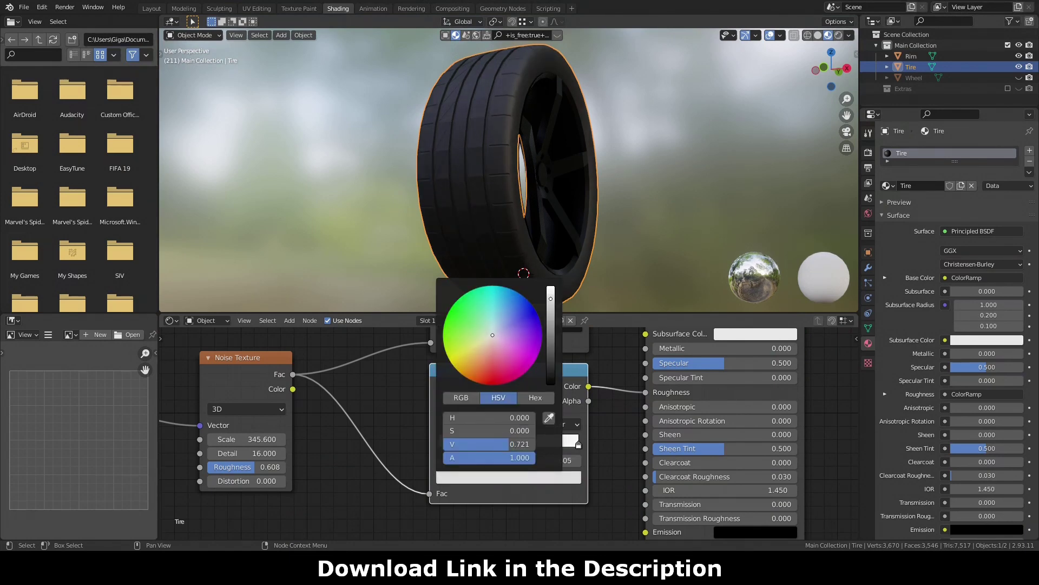
middle_click_drag(509, 163, 542, 173)
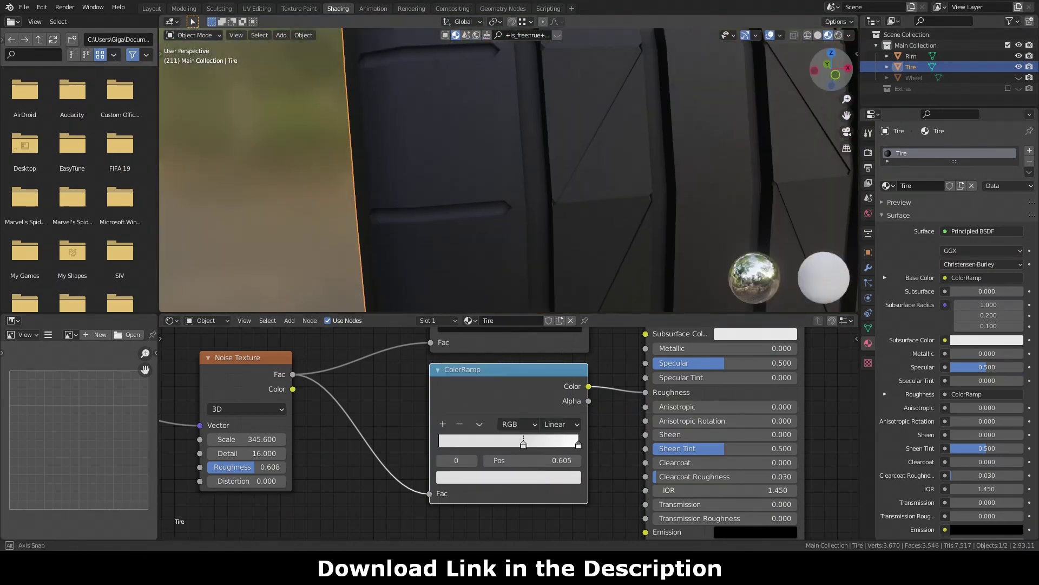
left_click_drag(524, 444, 513, 445)
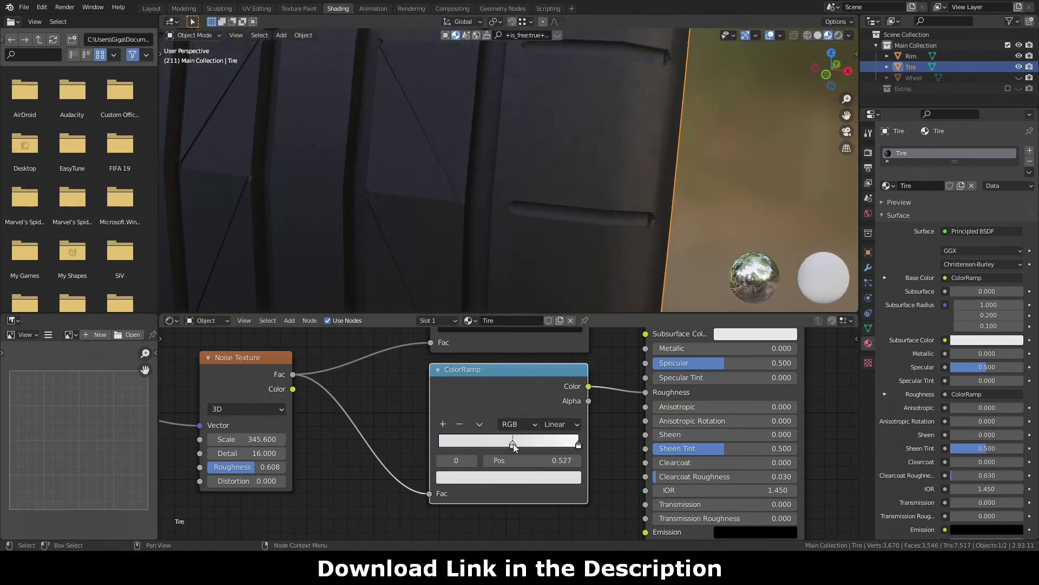
Tweak the upper and lower ColorRamp stops, shifting the dark stop right
mouse_move(537, 330)
middle_mouse_down()
mouse_move(537, 482)
mouse_move(541, 336)
middle_mouse_up()
left_click(518, 477)
left_click(509, 477)
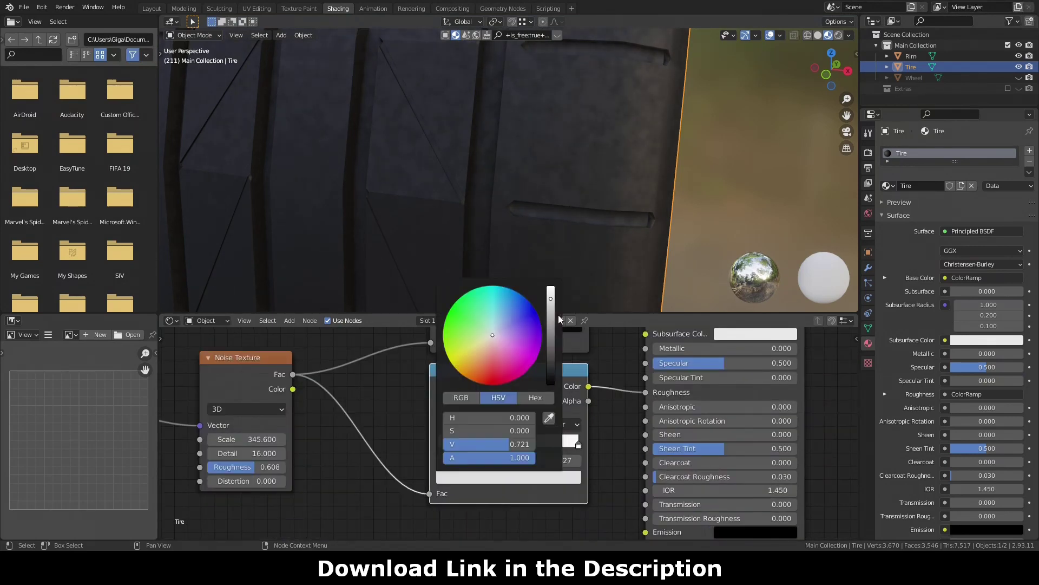
left_click_drag(499, 444, 504, 445)
left_click(442, 460)
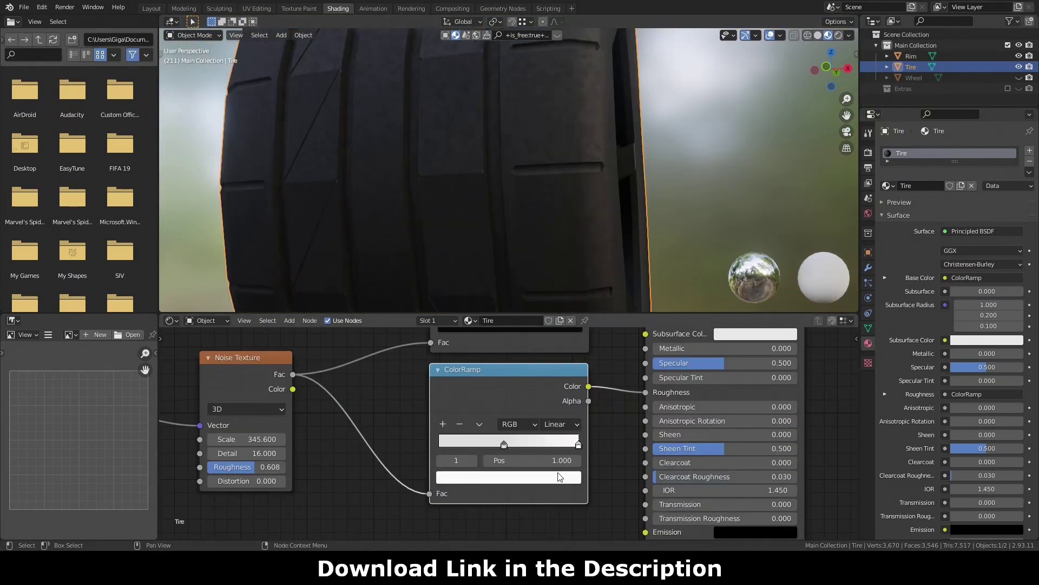
left_click_drag(828, 65, 832, 79)
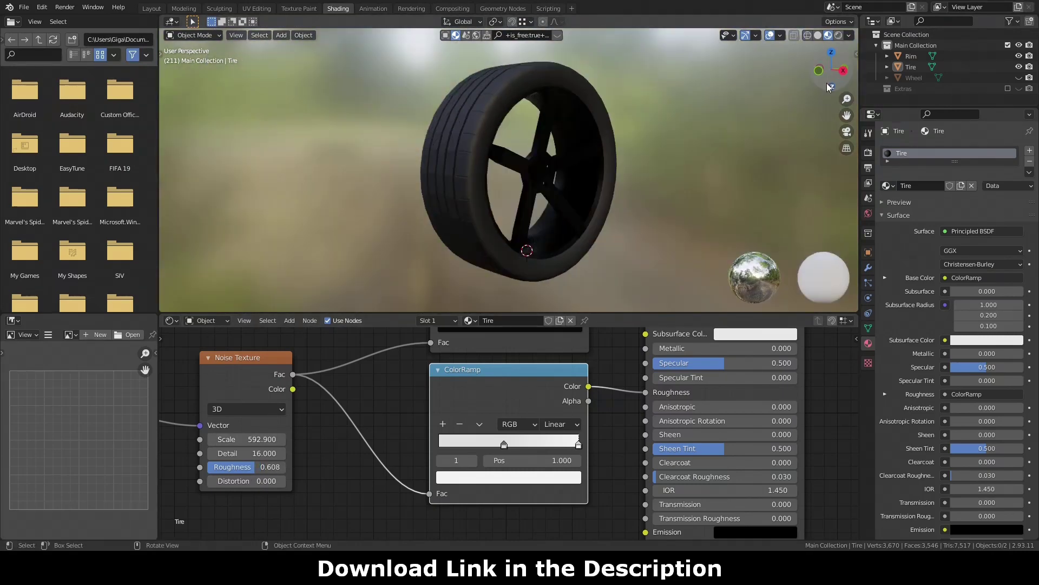
left_click(509, 476)
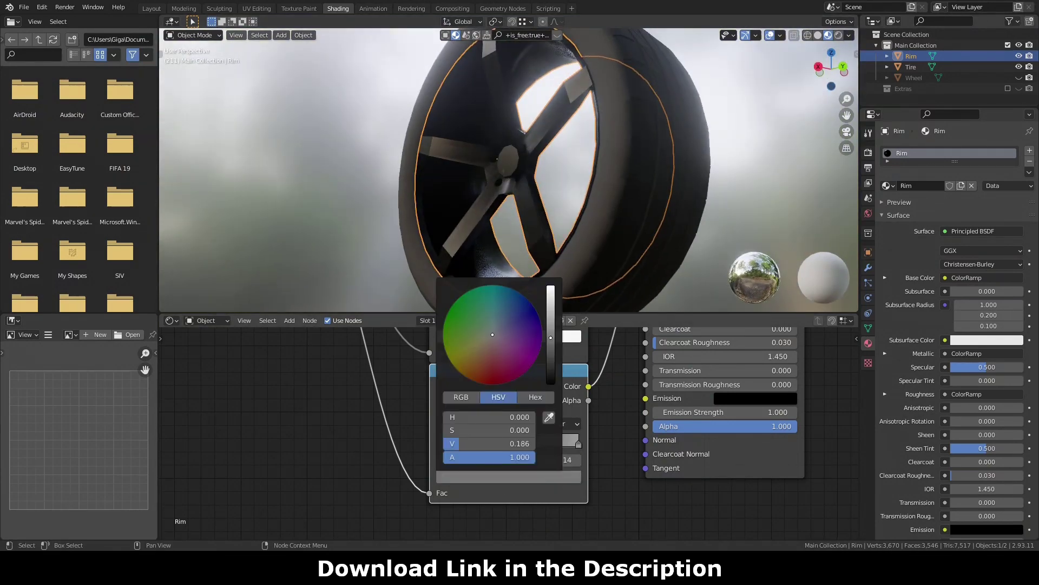
Zoom into the rim's ColorRamp and open its black stop's colour picker
scroll(516, 450, "up", 4)
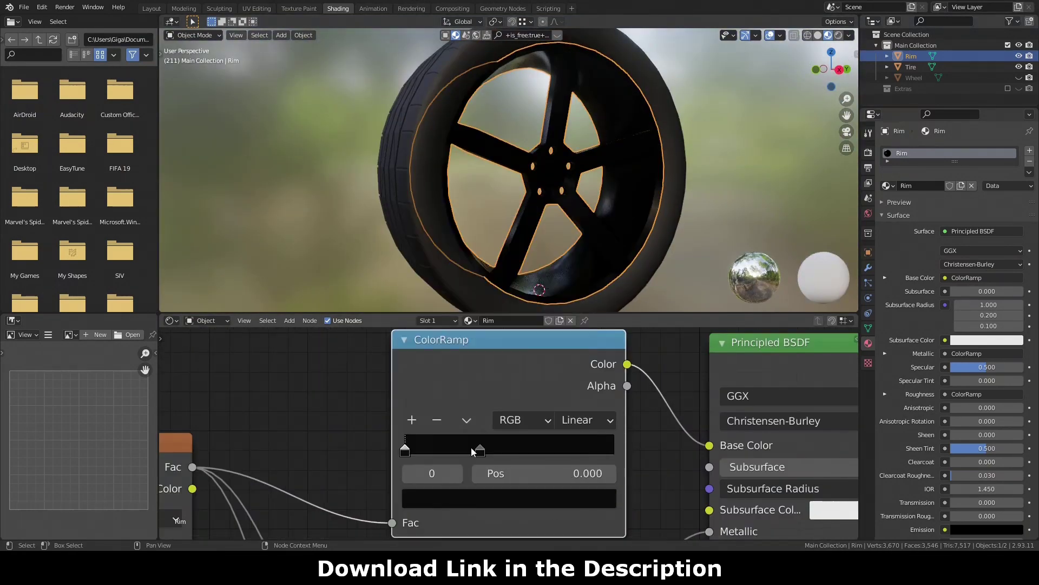
left_click(509, 498)
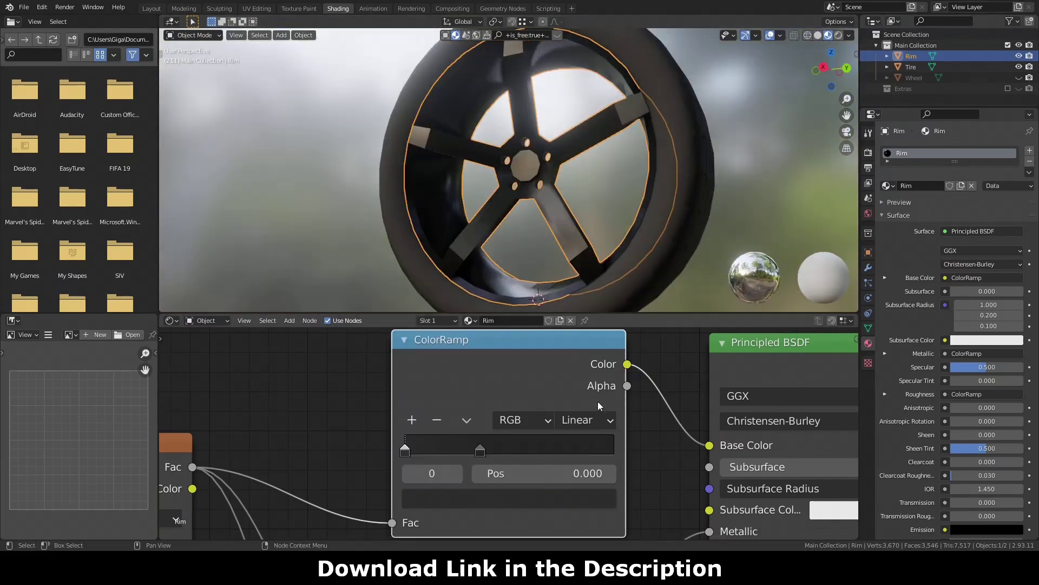